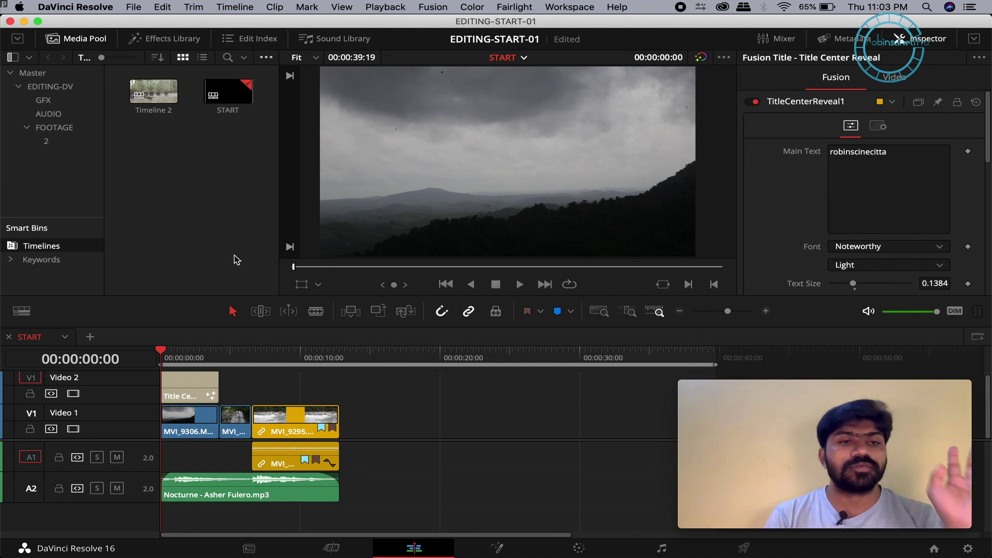
- Open Keyboard Customization and choose the DaVinci Resolve shortcut preset
left_click(99, 6)
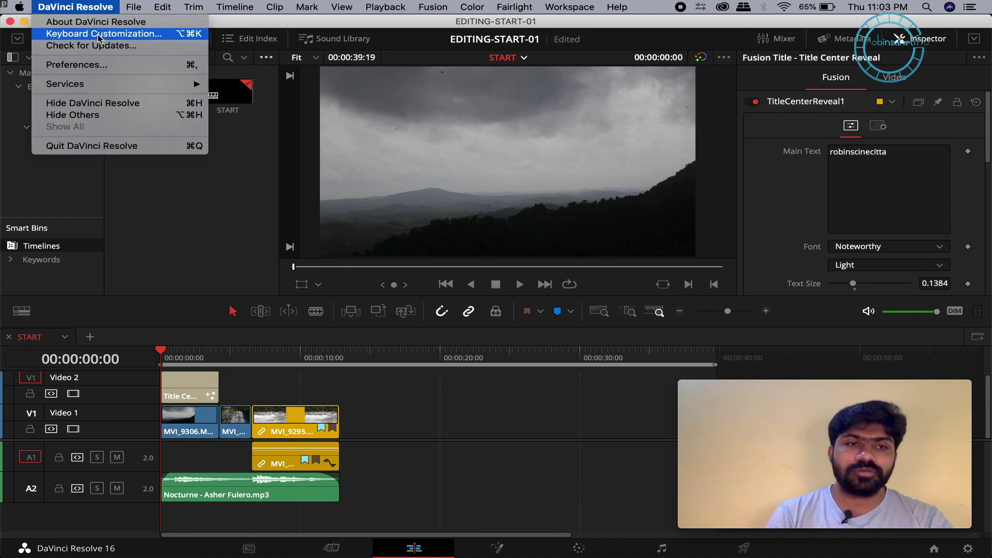
left_click(116, 36)
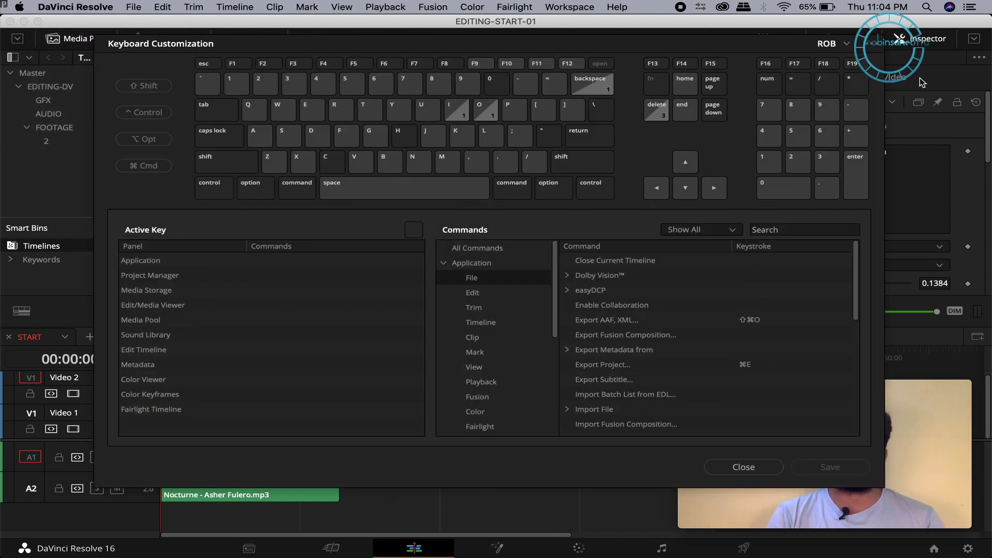
left_click(844, 44)
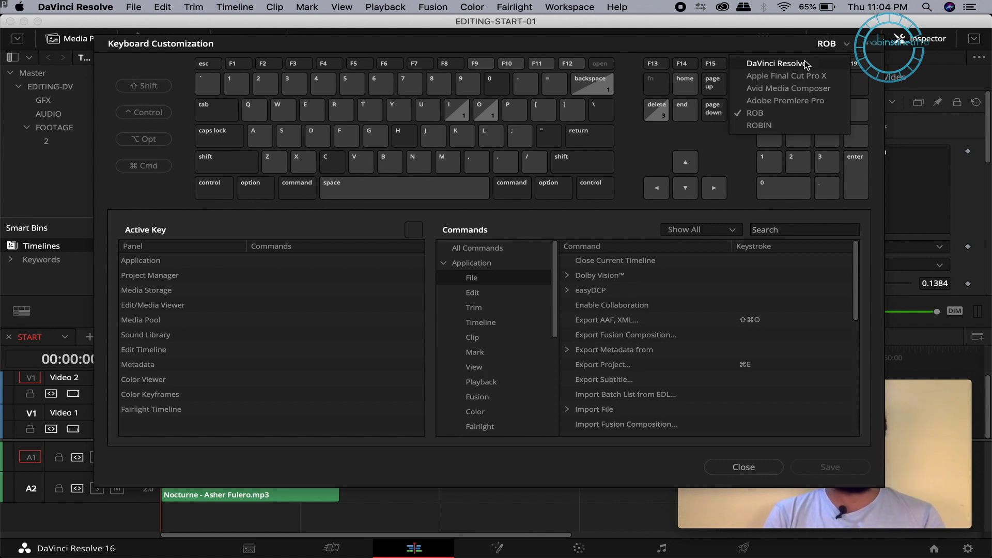
left_click(776, 63)
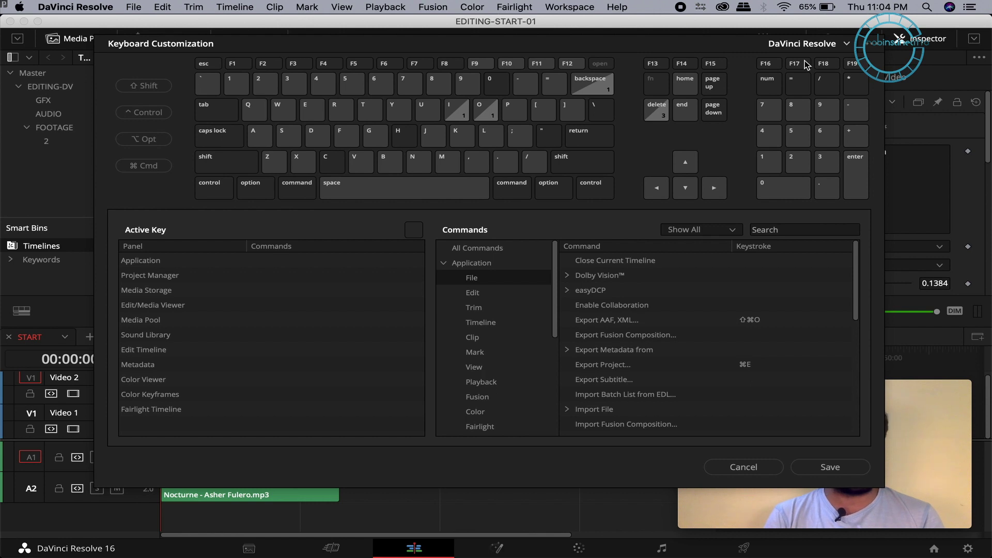
left_click(849, 45)
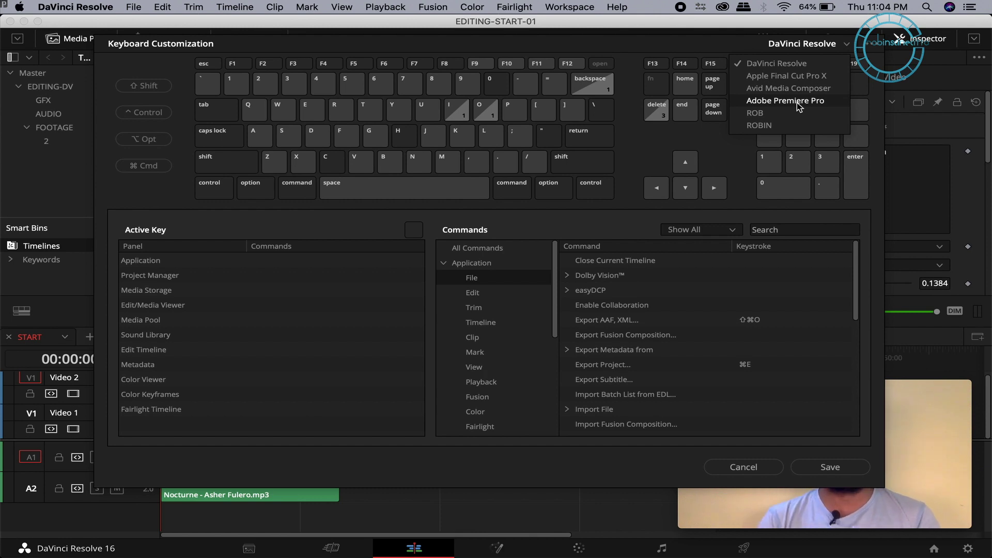
left_click(787, 63)
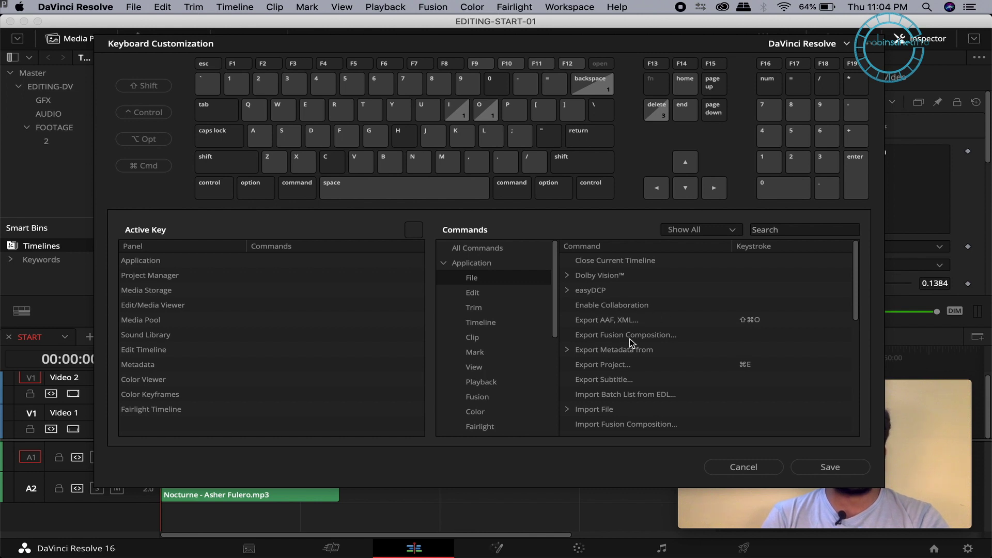
- Expand the Import File command group among the File commands to reach Import Media
mouse_move(722, 363)
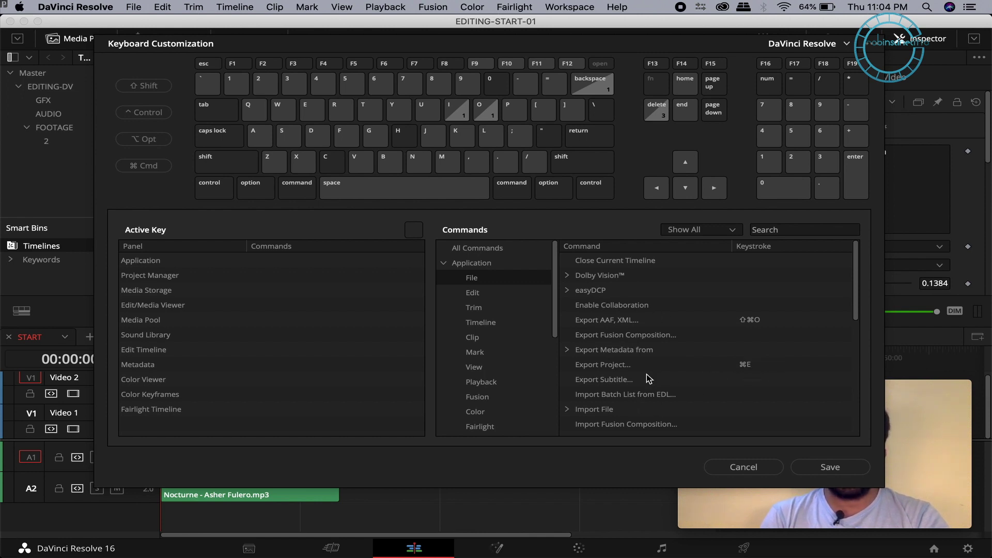
scroll(775, 392, "down", 1)
left_click(567, 365)
mouse_move(640, 395)
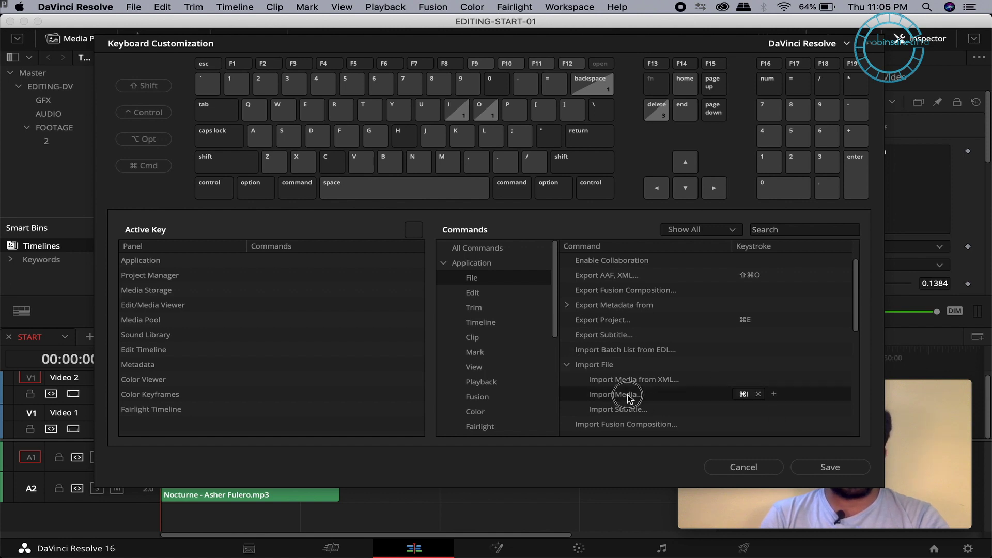
- Remove the Import Media keystroke and assign Command+I to it again
left_click(758, 394)
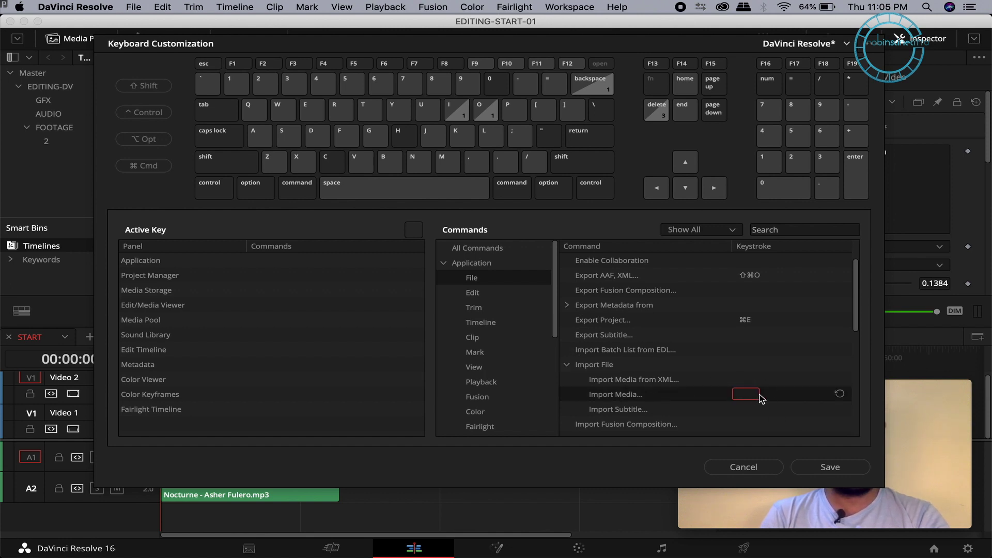
left_click(839, 395)
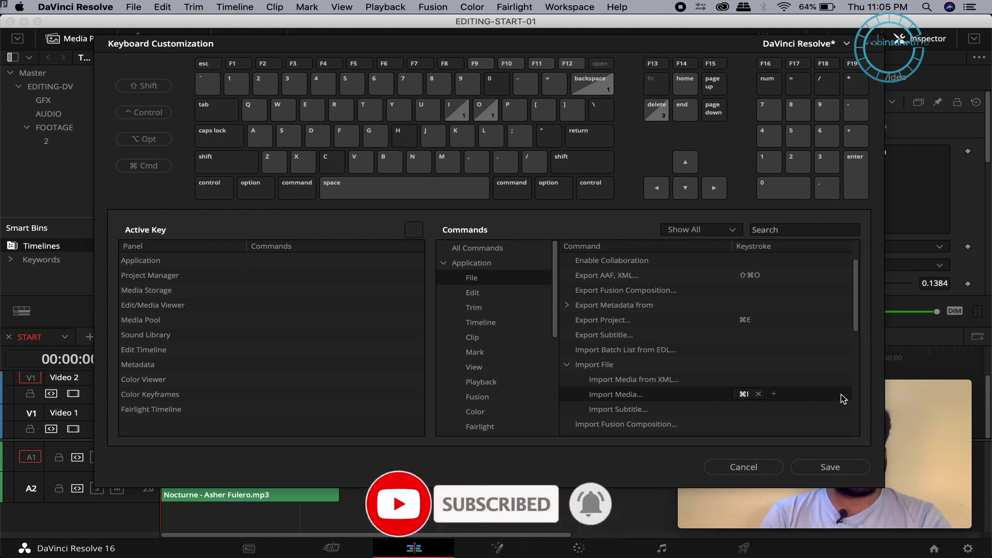
left_click(758, 394)
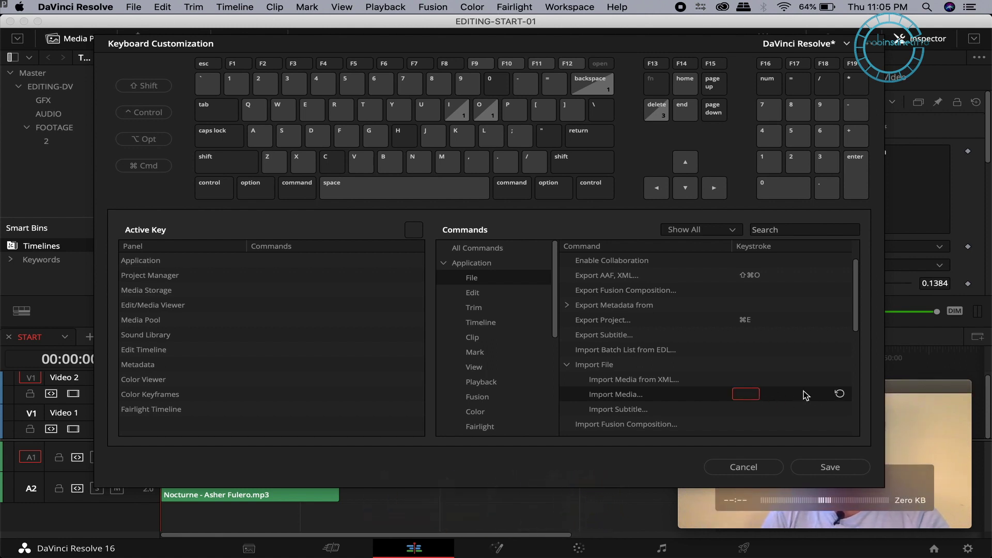
left_click(749, 394)
key("super+i")
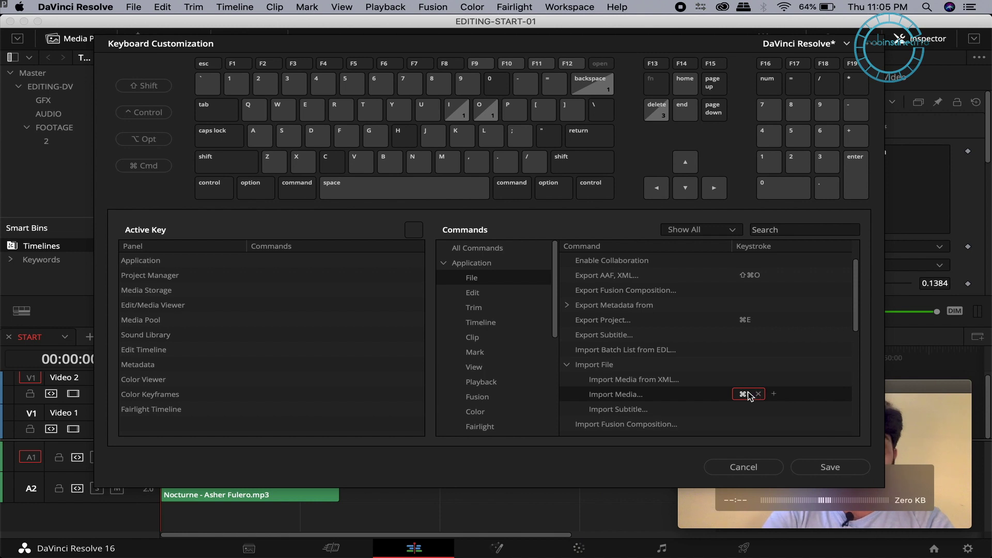
- Try to add 1 as a second keystroke for Import Media, declining the conflicting assignment
left_click(774, 394)
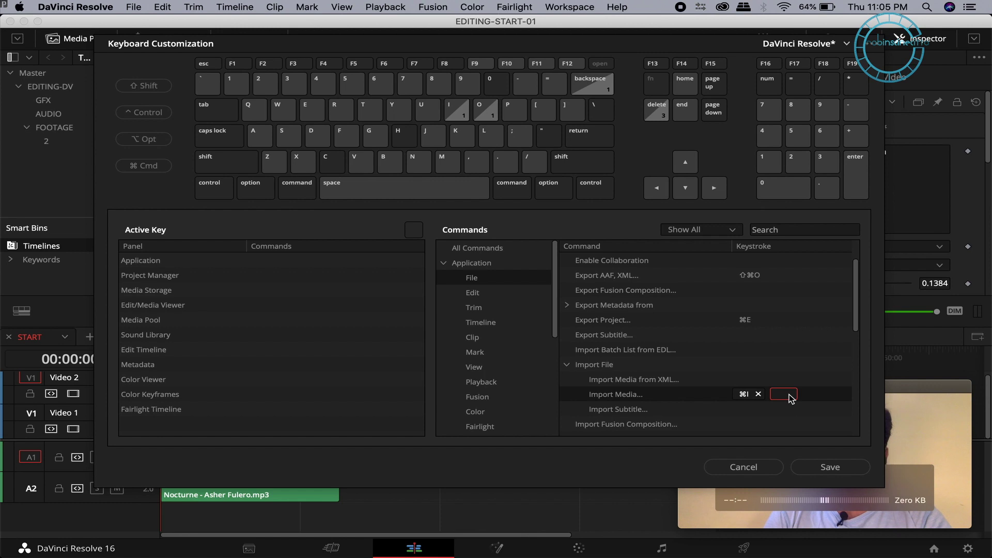
key("1")
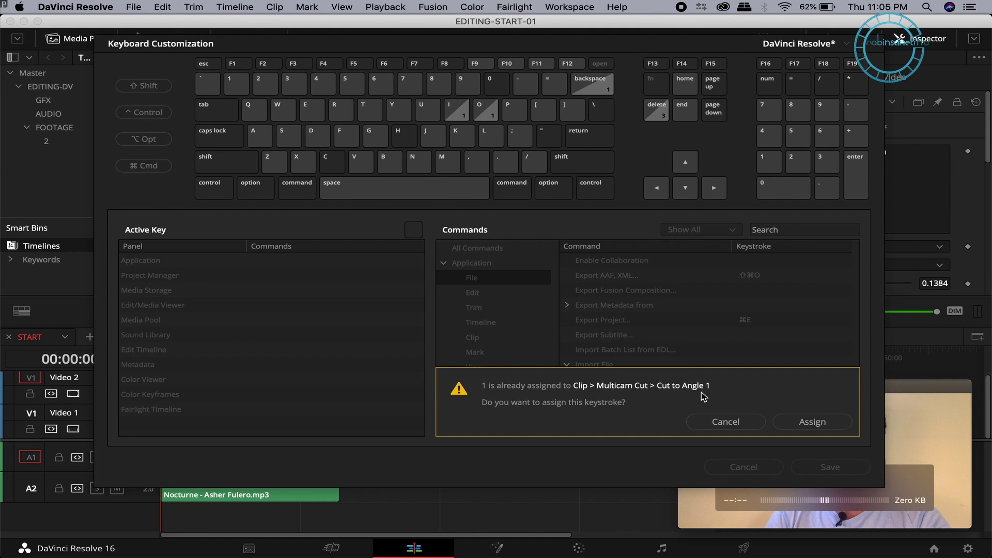
left_click(741, 421)
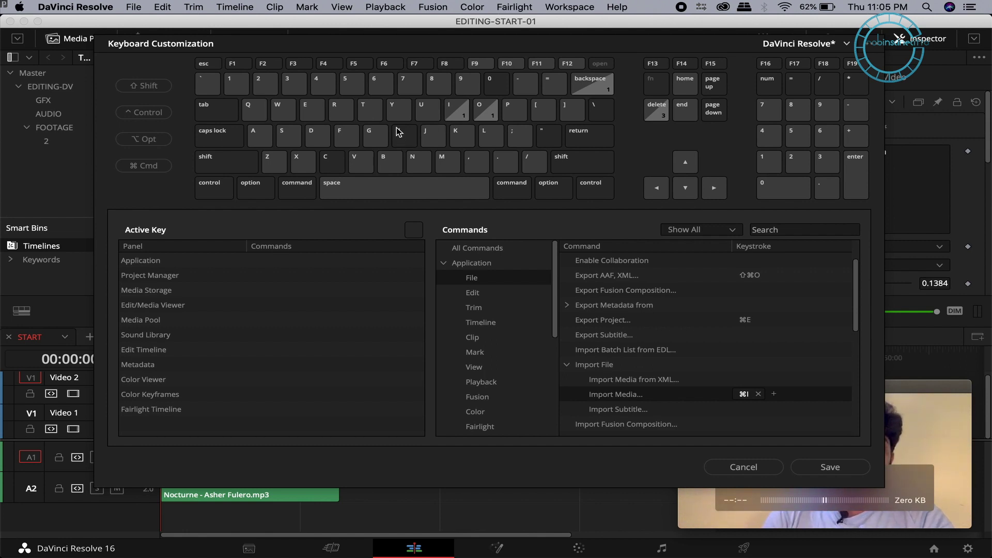
- Look up the commands assigned to 0, 9, Y and Control+Y on the virtual keyboard
left_click(498, 84)
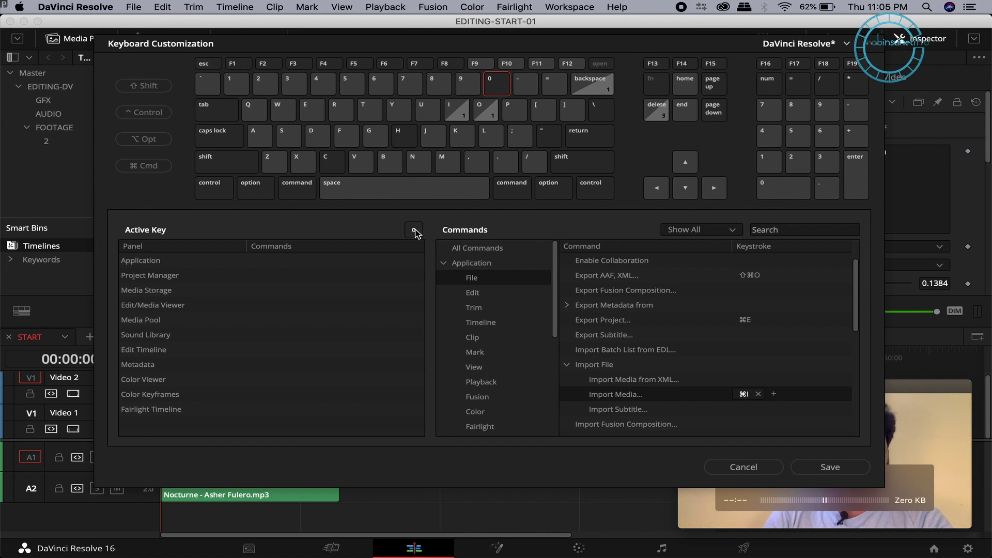
left_click(463, 84)
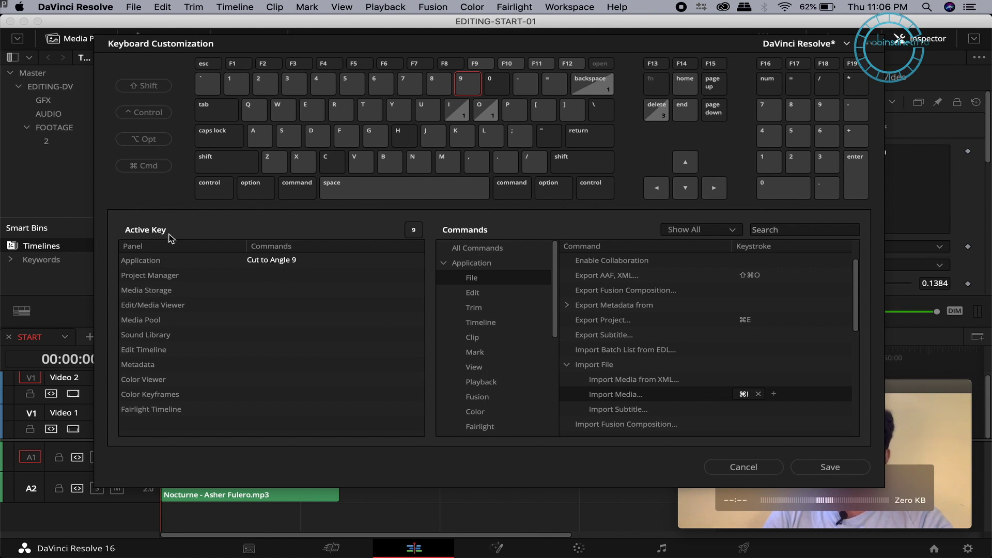
key("y")
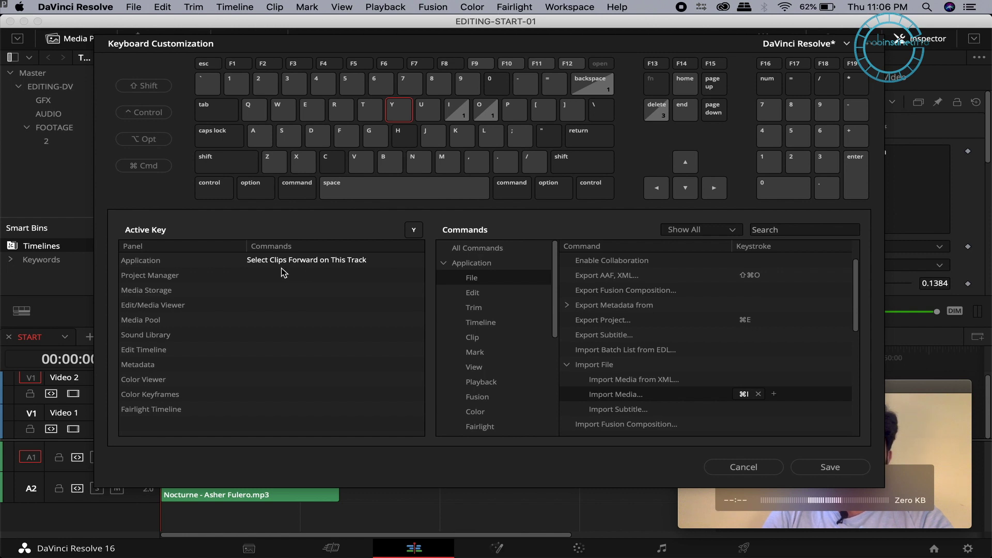
left_click(216, 193)
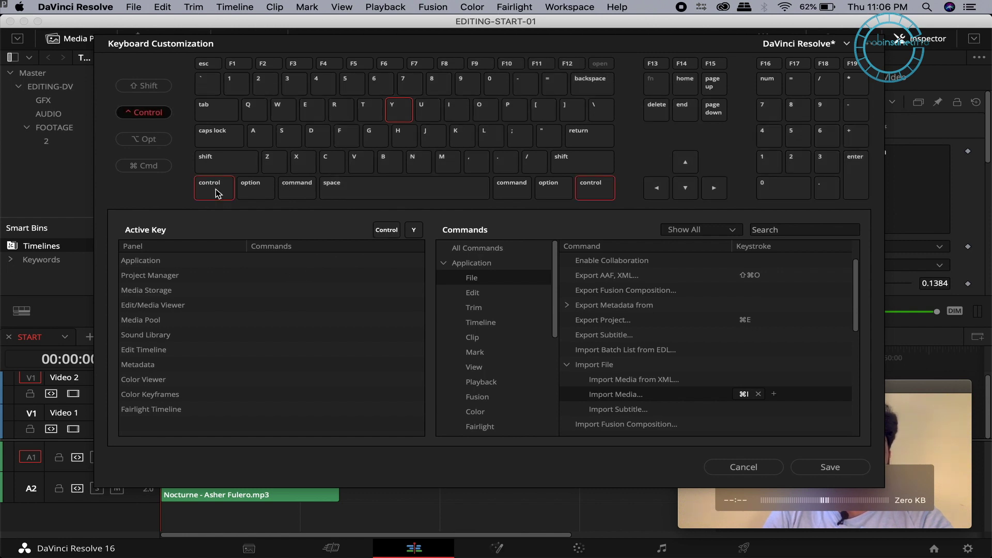
key("y")
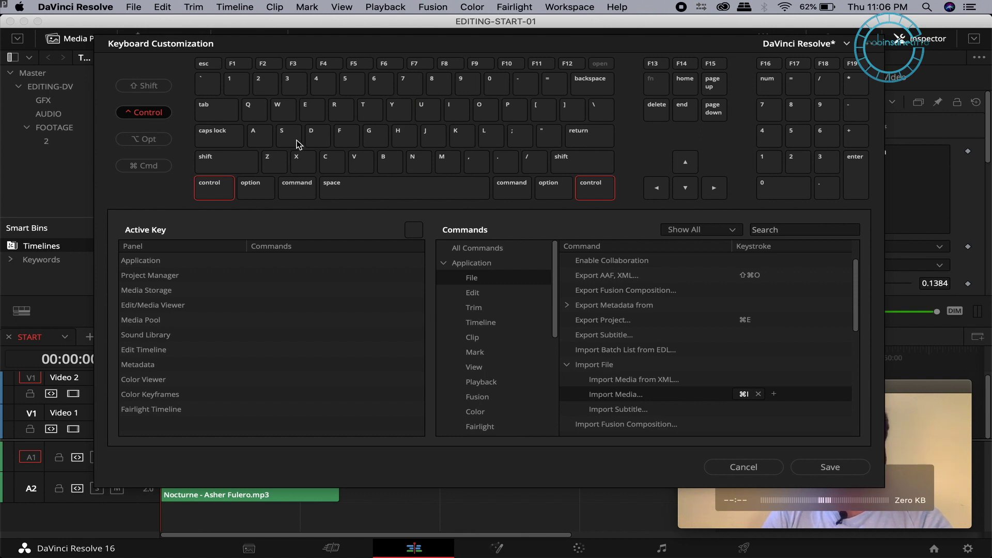
- Look up the Command-key assignments on the virtual keyboard, including Command+P
left_click(315, 190)
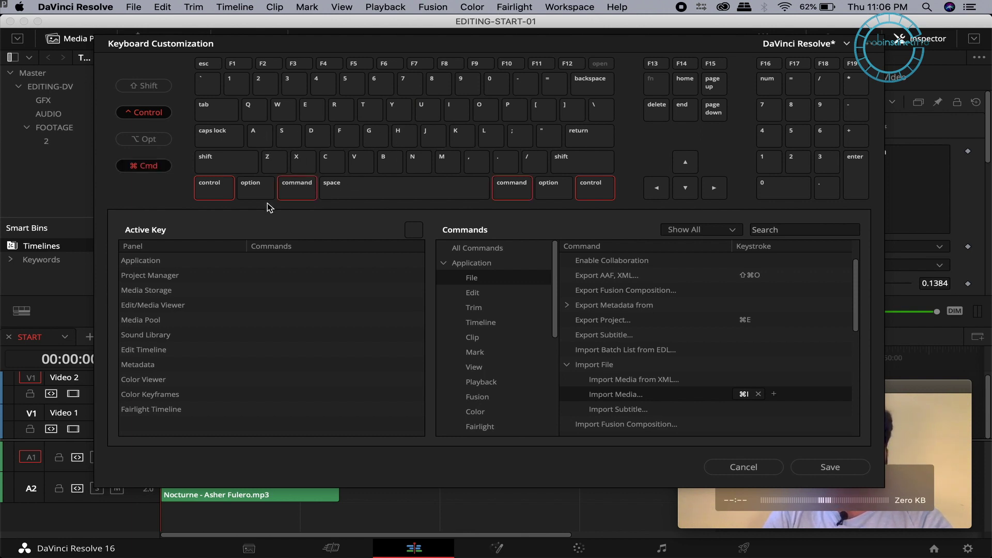
left_click(216, 190)
left_click(513, 107)
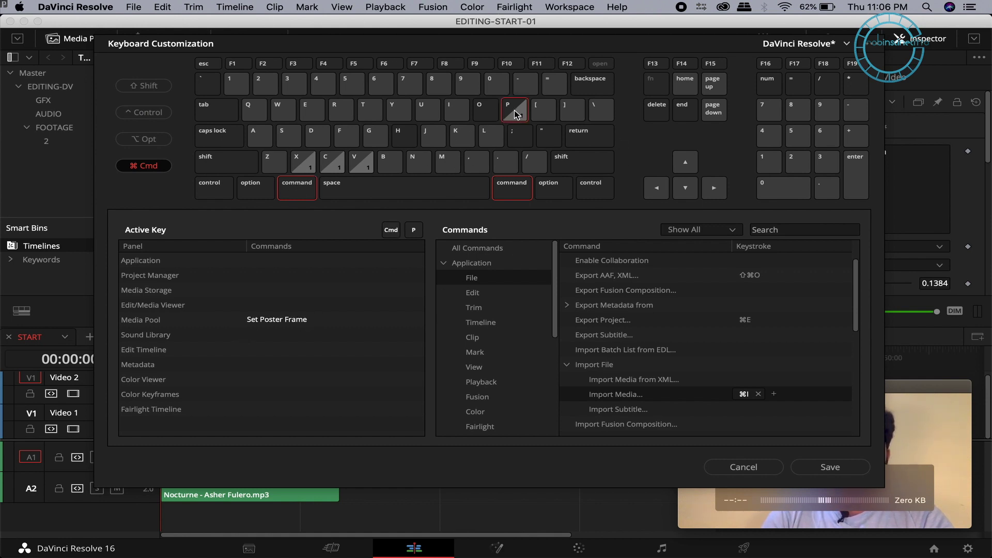
left_click(310, 165)
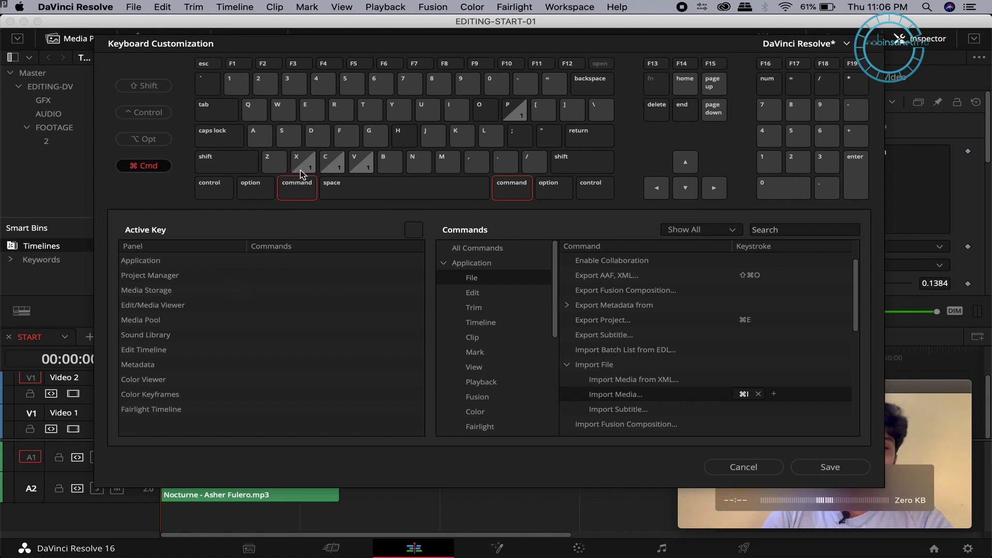
left_click(295, 189)
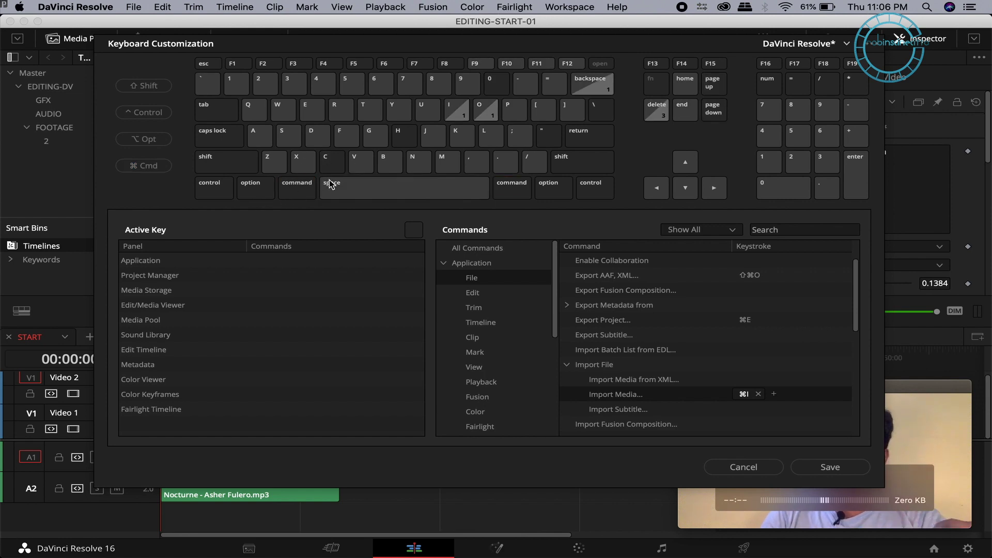
- Check which commands are assigned to Control+I and to plain I
left_click(212, 196)
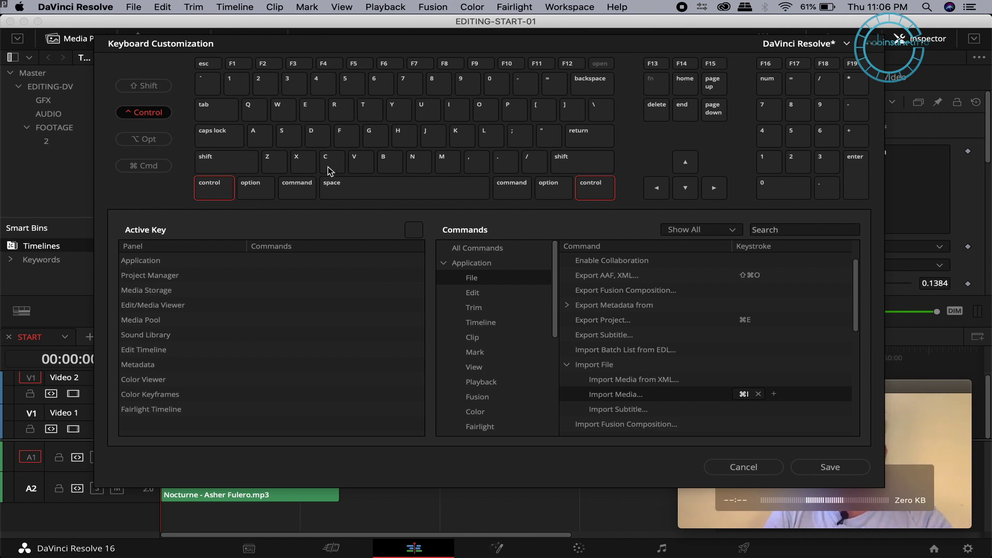
left_click(456, 117)
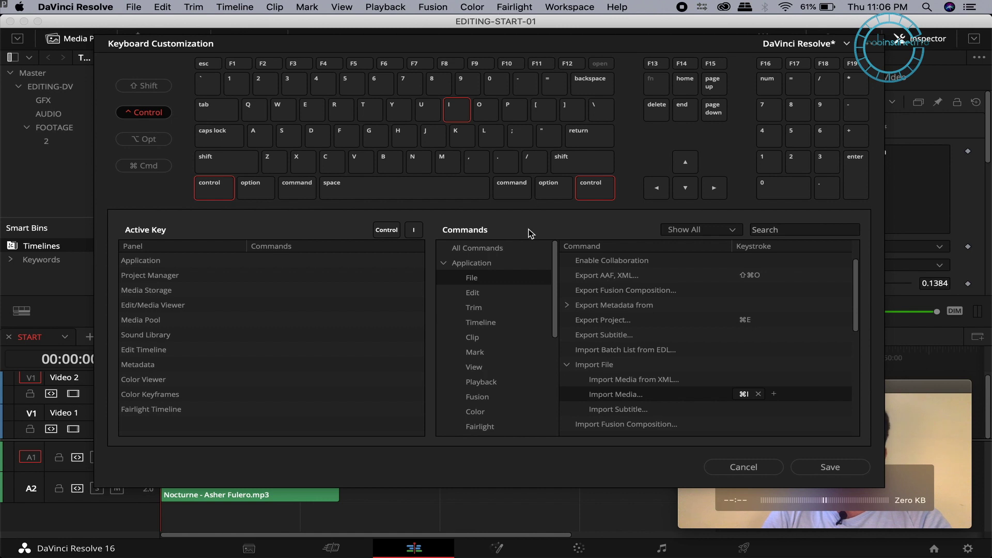
left_click(221, 190)
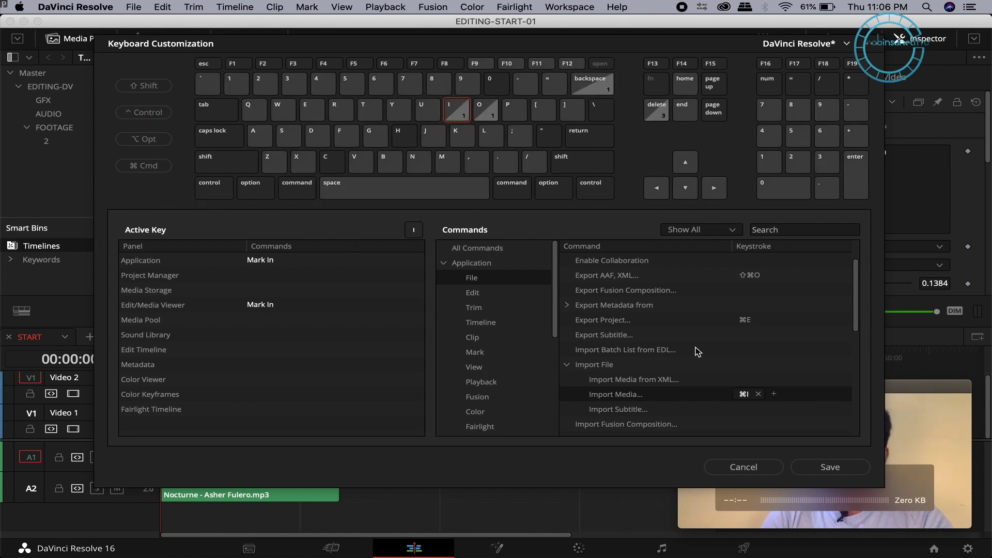
- Add Control+I as a second keystroke for Import Media and check its assignment on the virtual keyboard
left_click(773, 394)
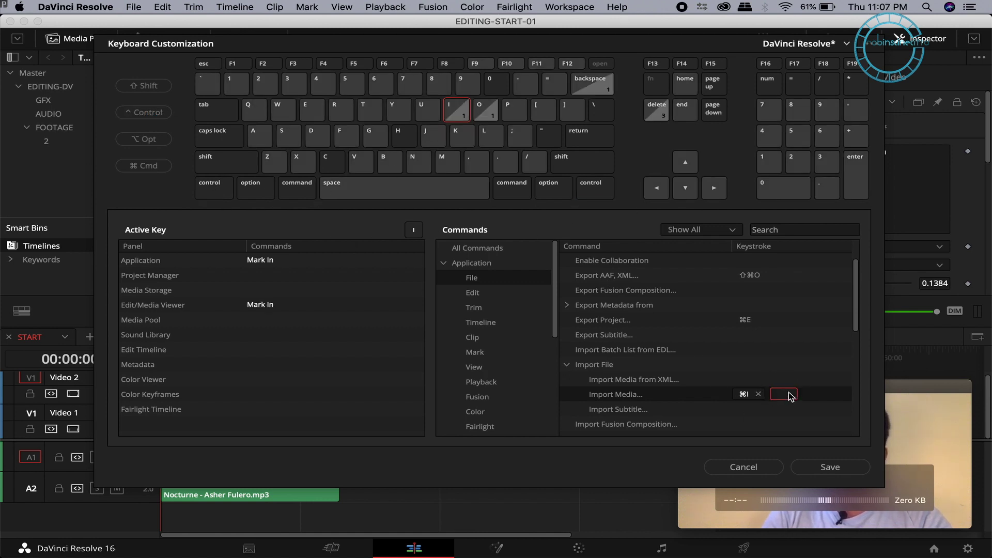
key("ctrl+i")
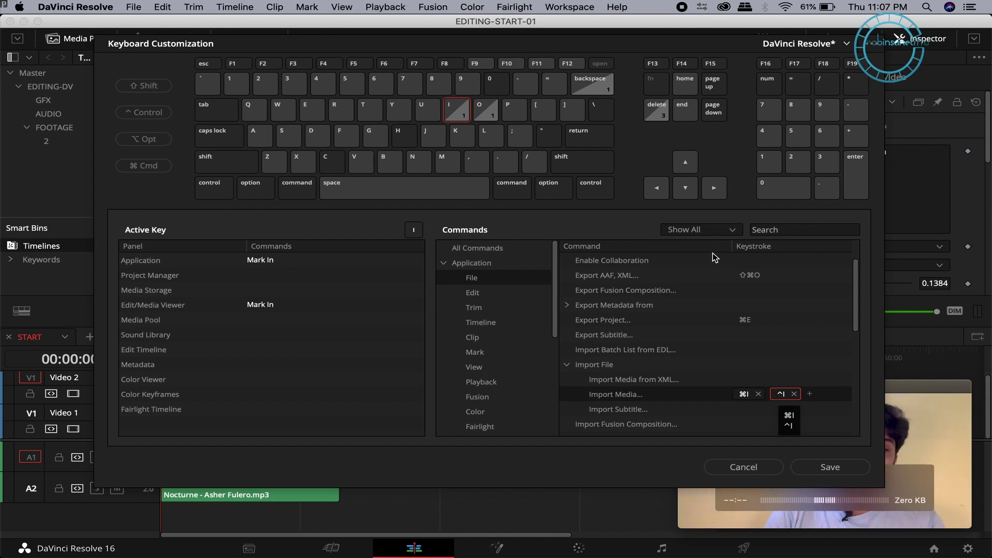
left_click(229, 188)
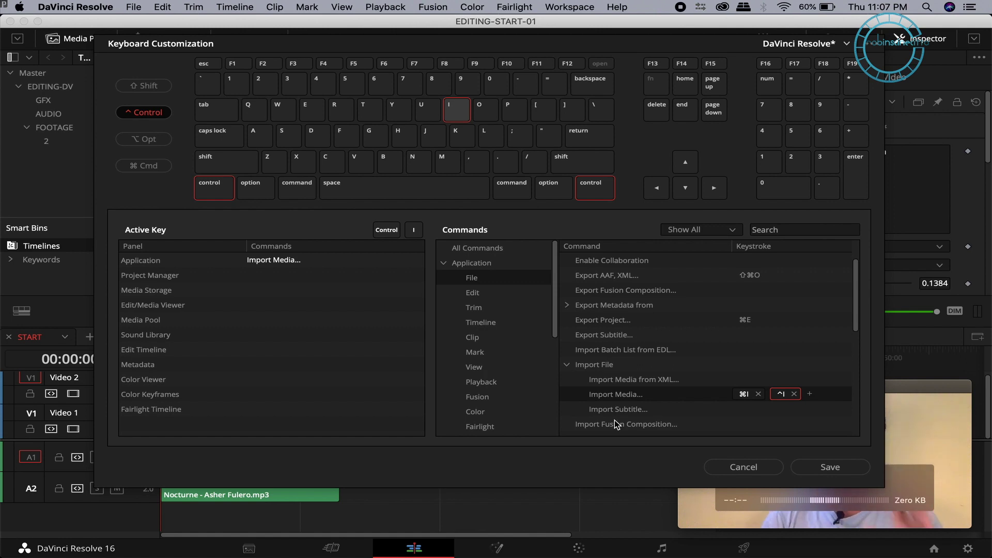
- Browse the File, Edit, Trim and Timeline command categories and examine their assigned keystrokes
scroll(707, 330, "down", 5)
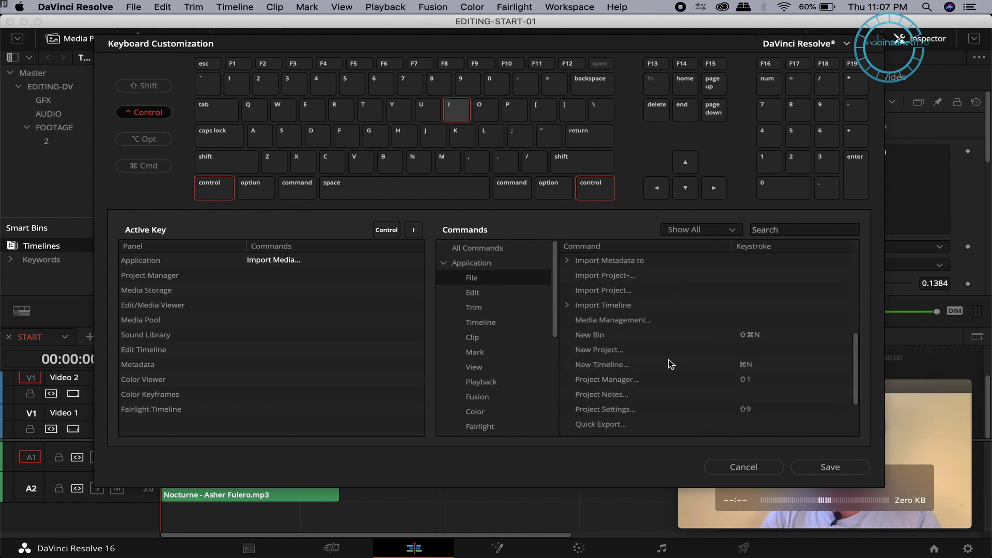
left_click(492, 297)
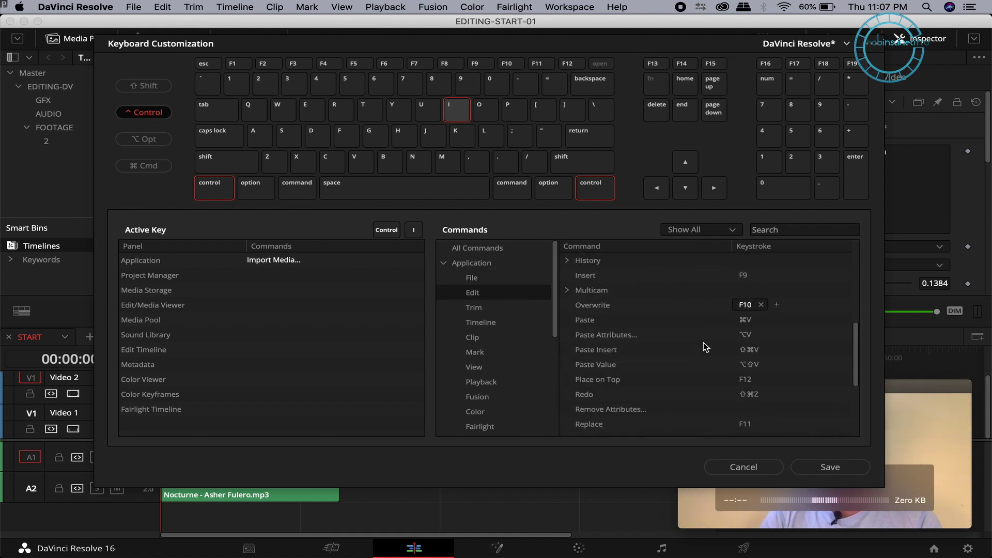
left_click(483, 308)
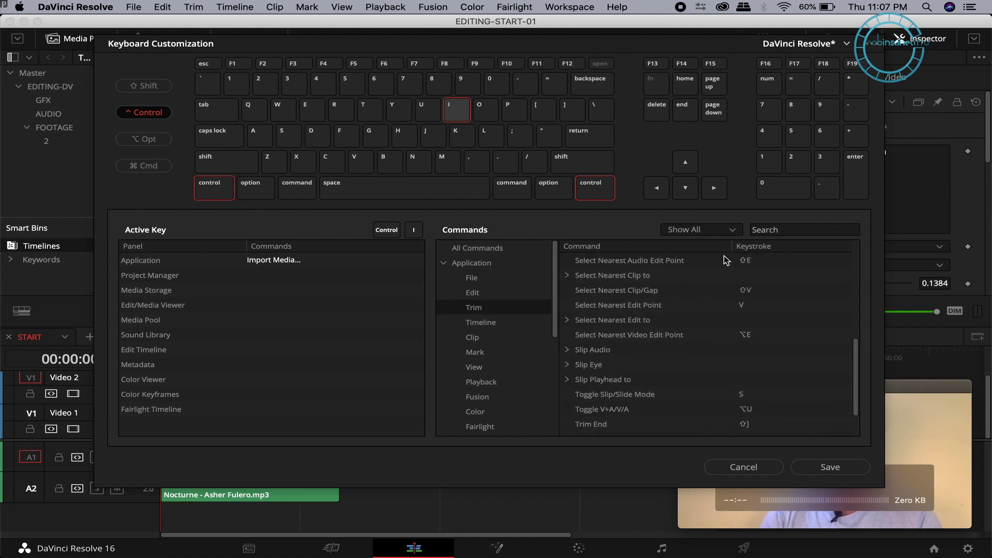
left_click(505, 323)
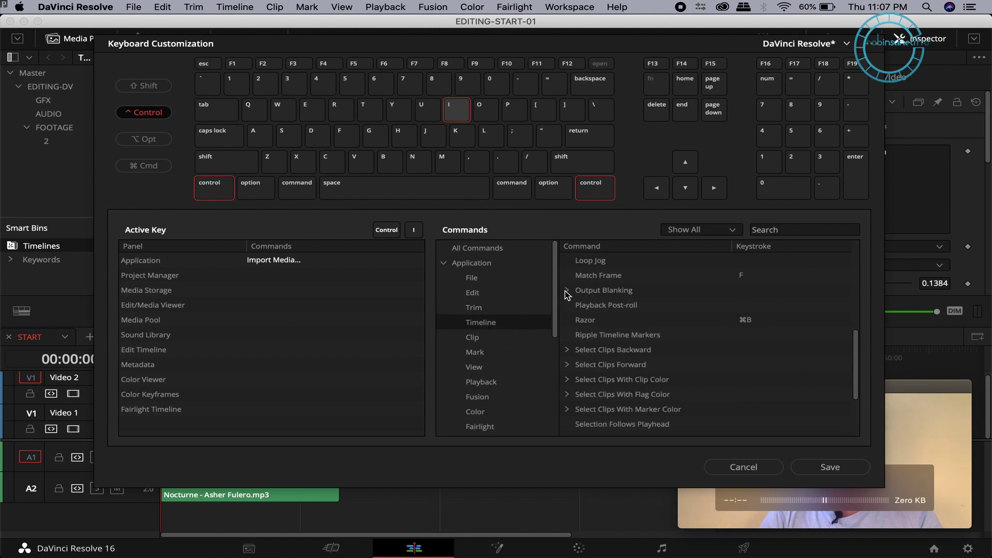
scroll(718, 389, "down", 3)
scroll(719, 389, "down", 3)
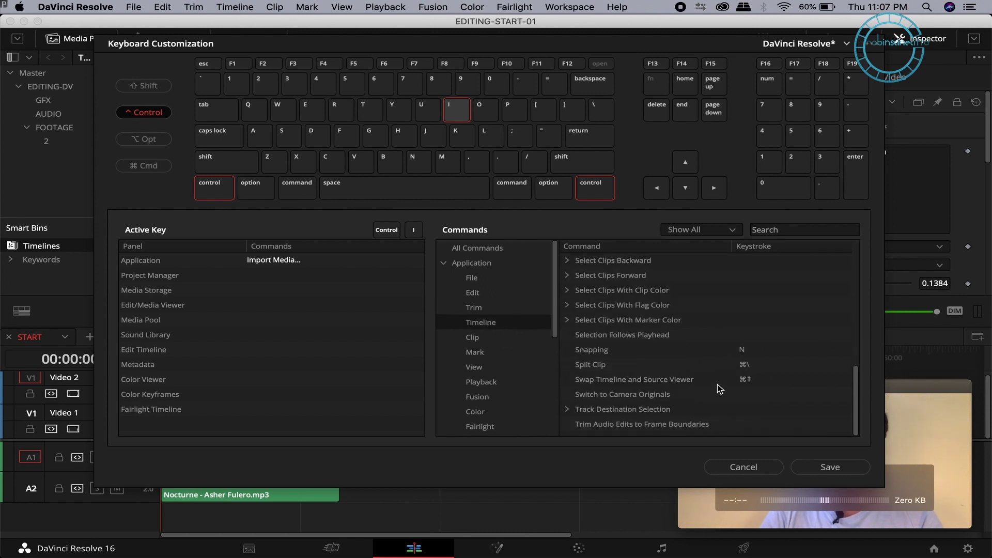
- Browse the Clip, Mark, View, Playback and Fusion command categories and examine their assigned keystrokes
scroll(720, 389, "up", 10)
left_click(492, 337)
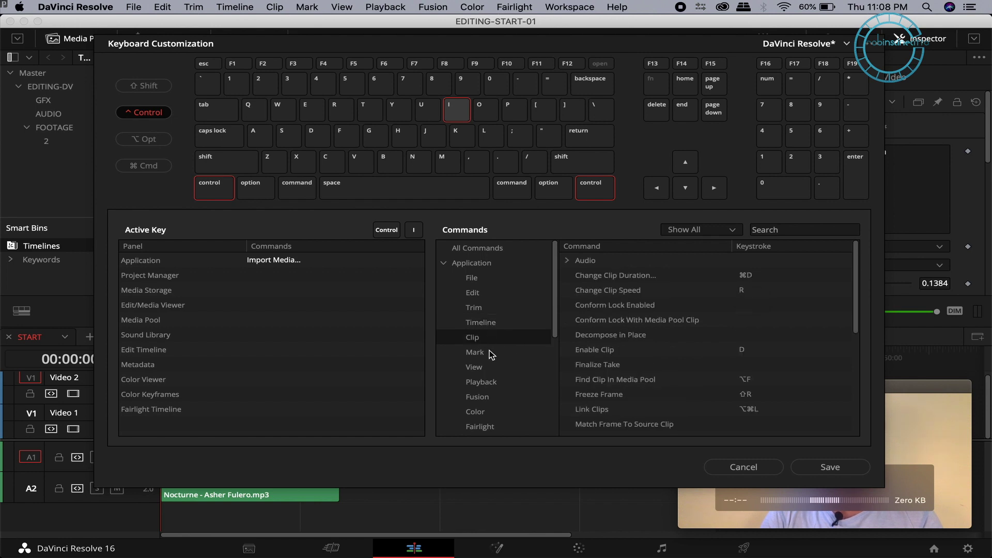
left_click(491, 354)
left_click(493, 366)
left_click(496, 383)
left_click(506, 398)
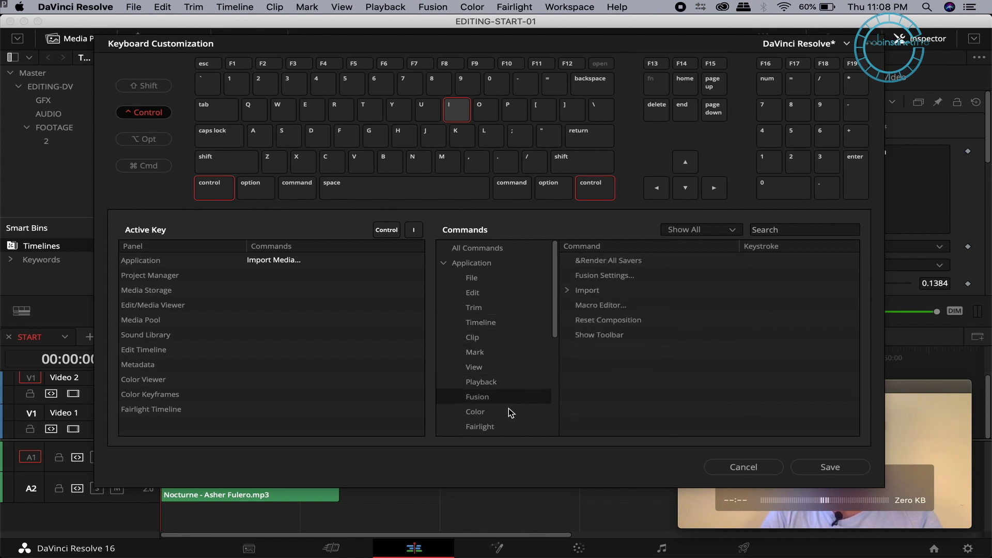
- Examine the keystrokes in the Color and Fairlight application categories and the Edit Timeline panel category
scroll(520, 401, "down", 3)
left_click(495, 368)
scroll(697, 390, "down", 10)
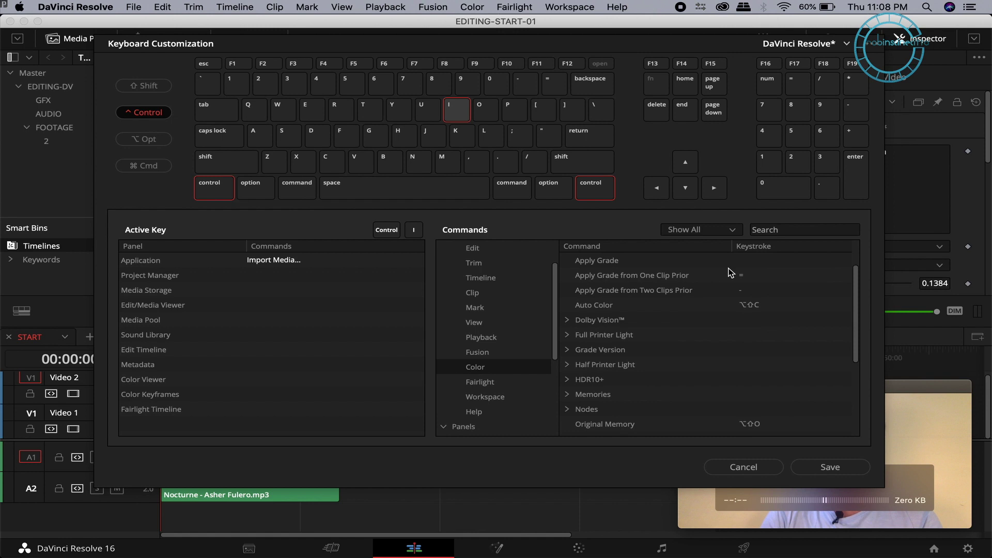
left_click(512, 382)
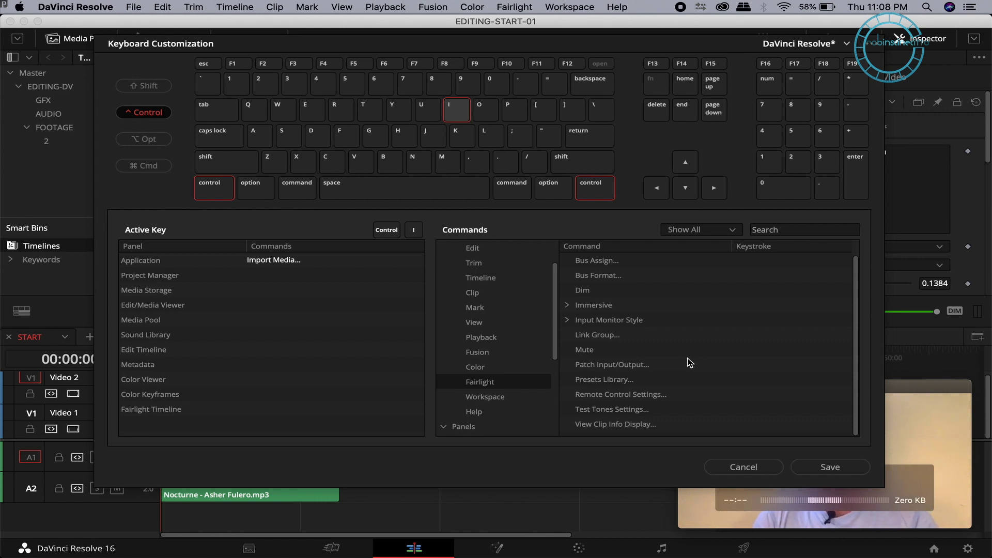
scroll(480, 366, "down", 5)
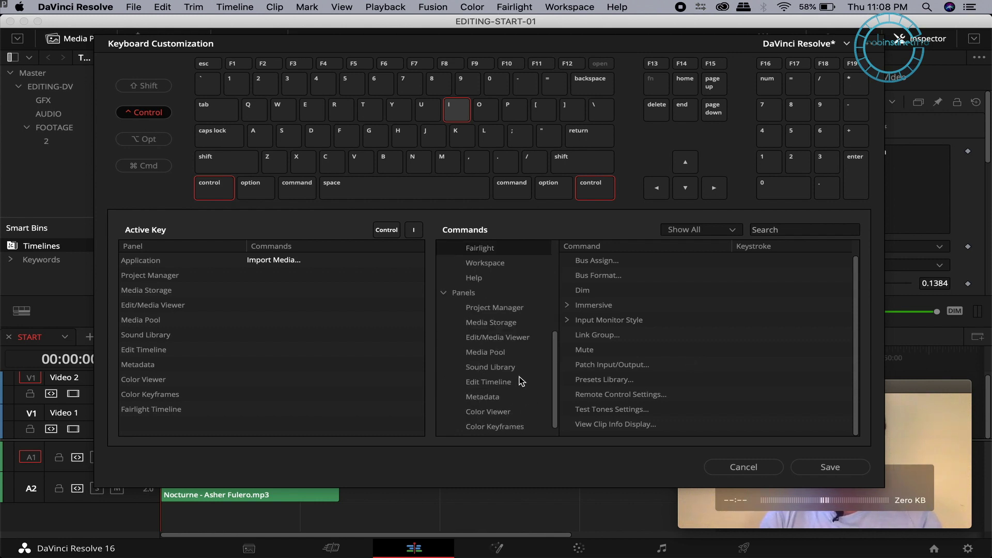
left_click(519, 381)
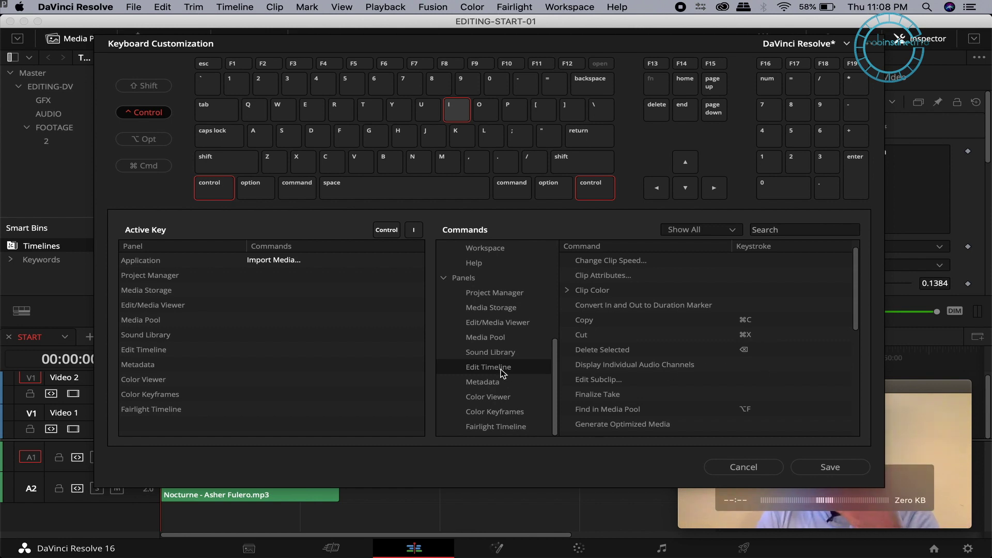
- Save the keyboard mapping as a new preset named CLS-R, check the preset list and close the keyboard customization
left_click(839, 468)
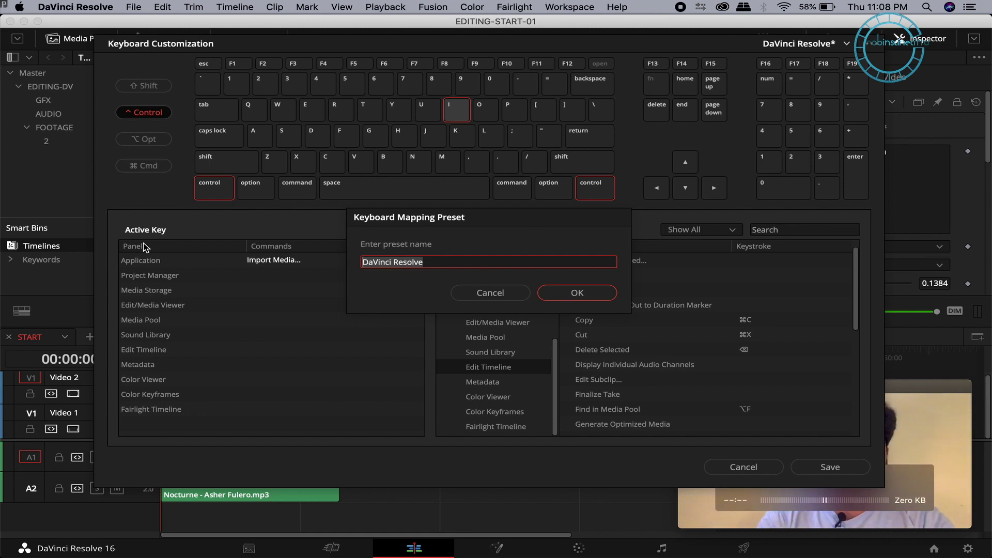
type("CLS-")
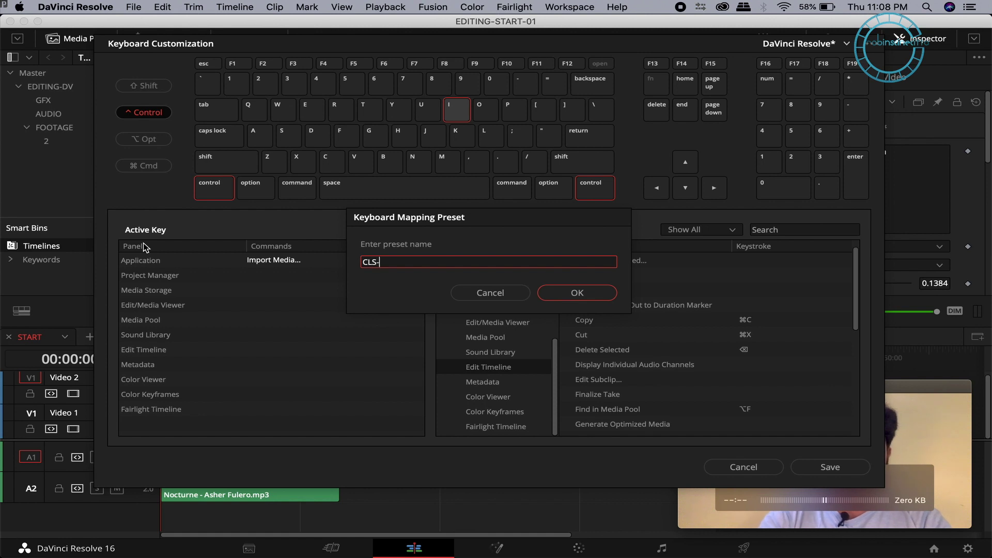
type("R")
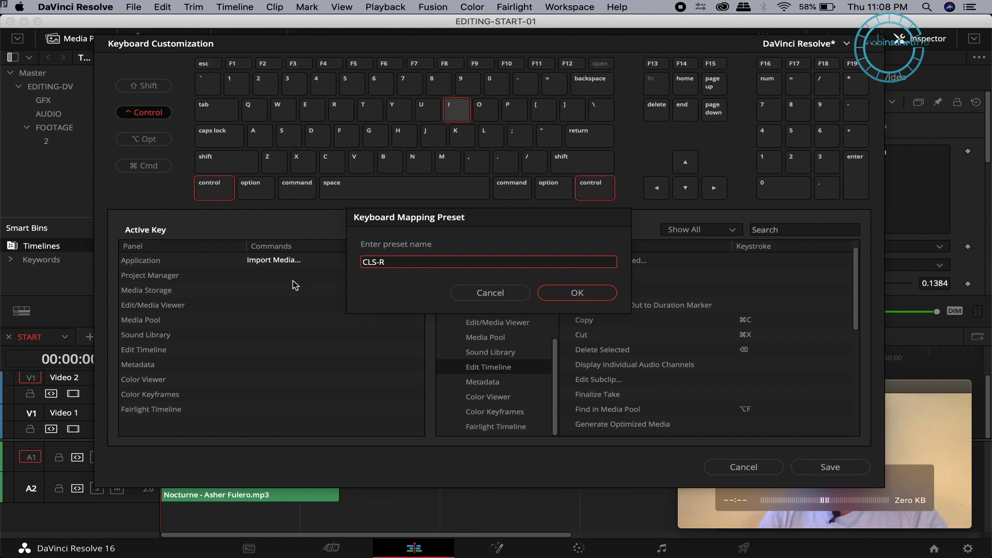
left_click(577, 293)
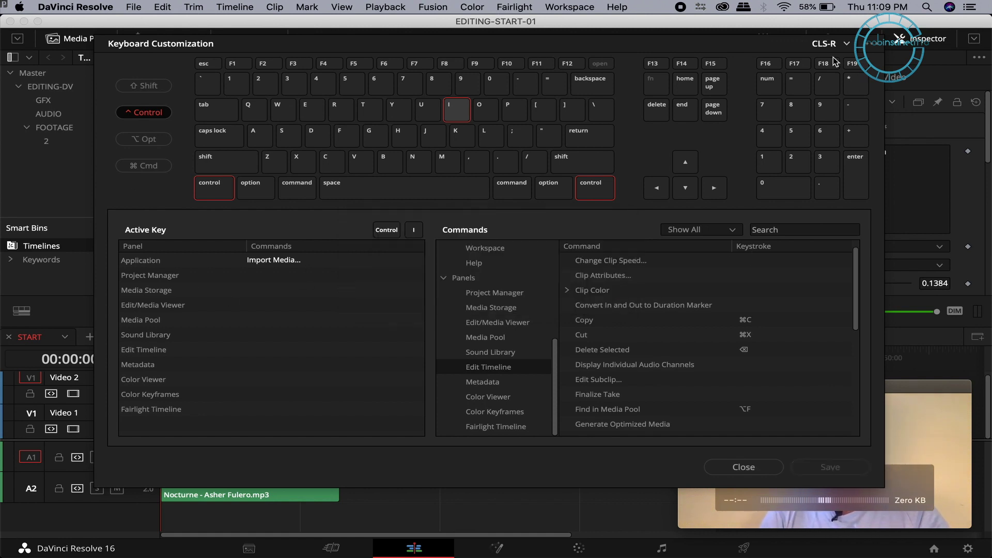
left_click(847, 44)
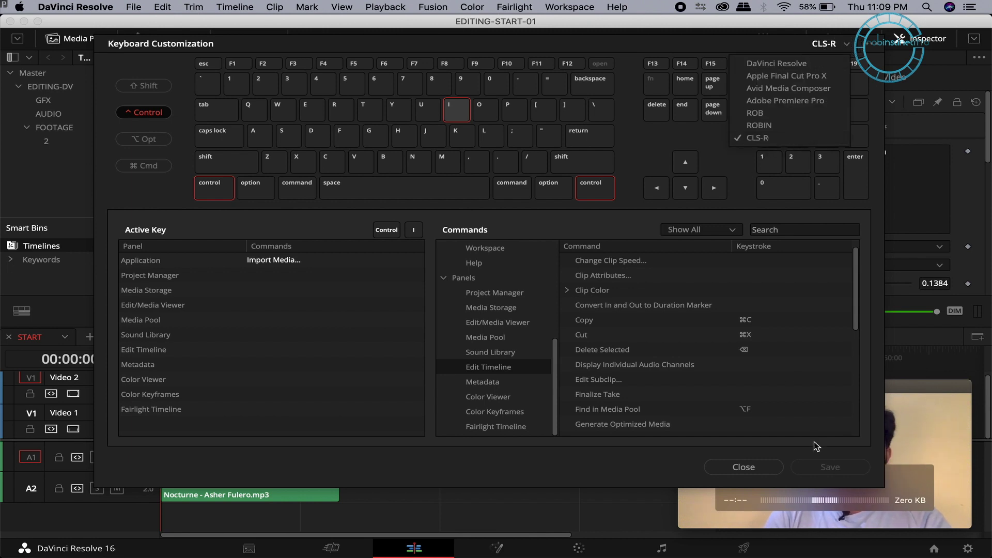
left_click(754, 471)
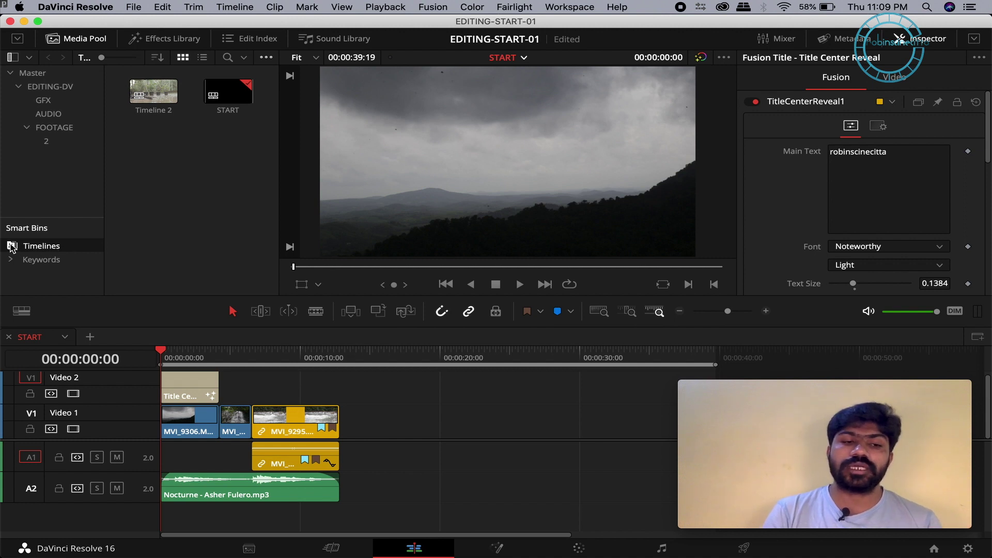
- Examine the timelines in the Timelines smart bin, and look through the Master, EDITING-DV, GFX, AUDIO and FOOTAGE bins
left_click_drag(135, 150, 259, 93)
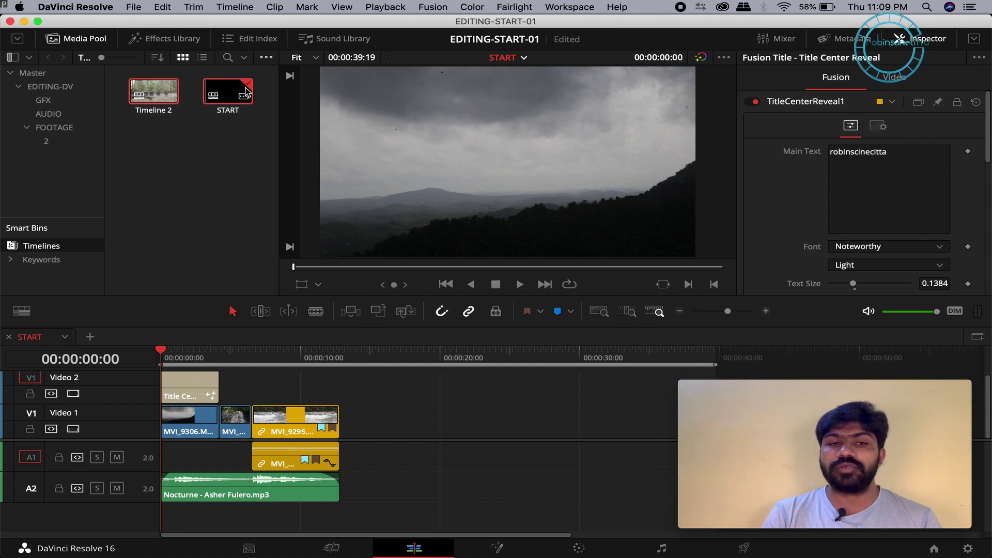
left_click(227, 87)
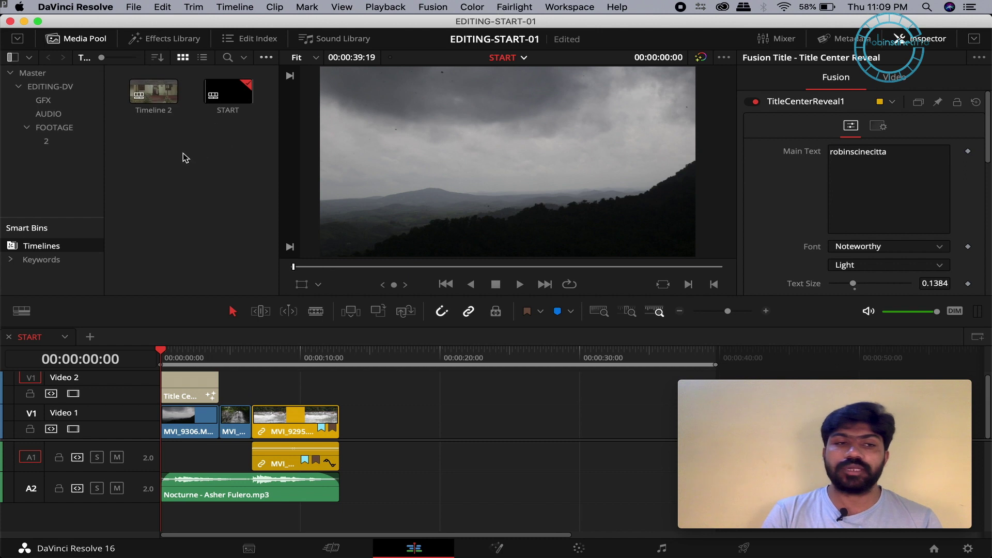
left_click(30, 74)
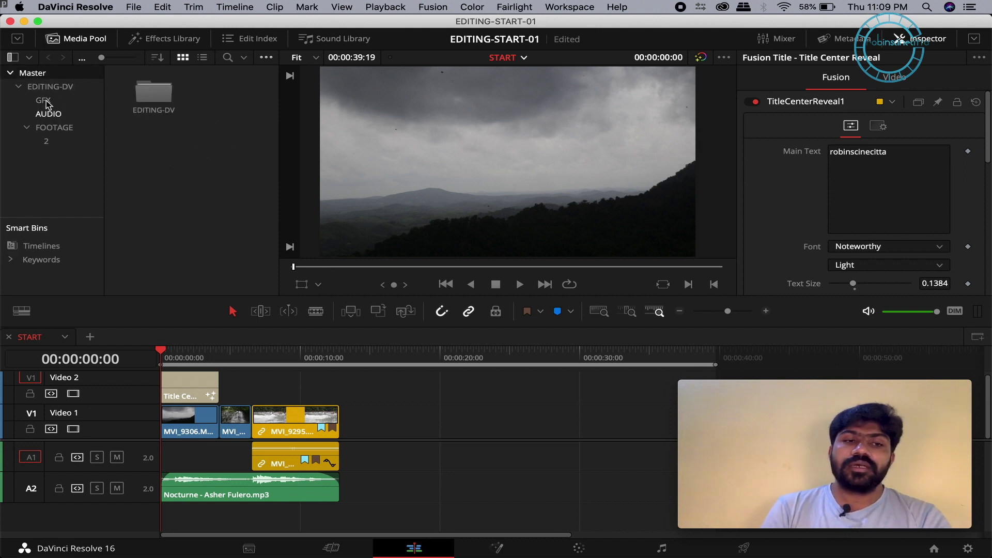
left_click(62, 88)
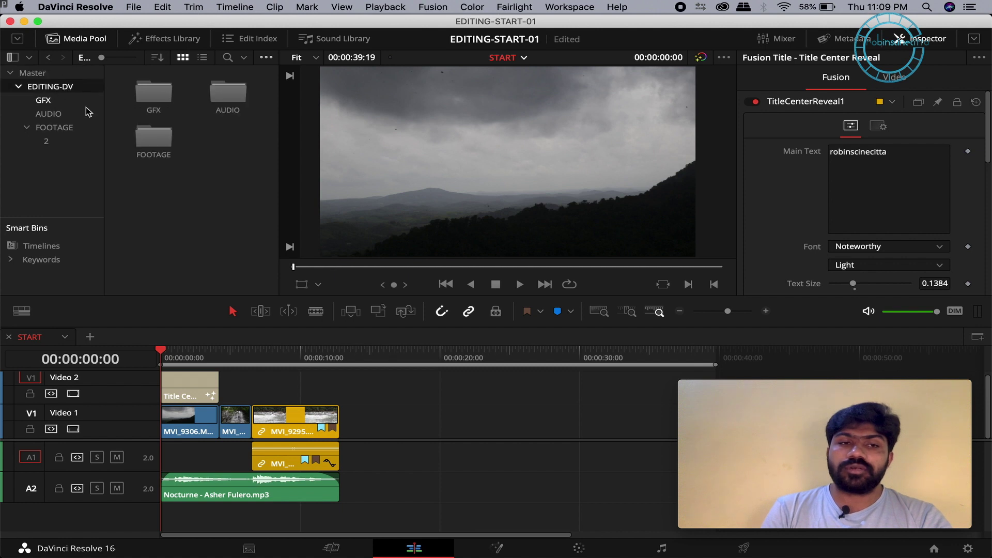
left_click(56, 101)
left_click(66, 114)
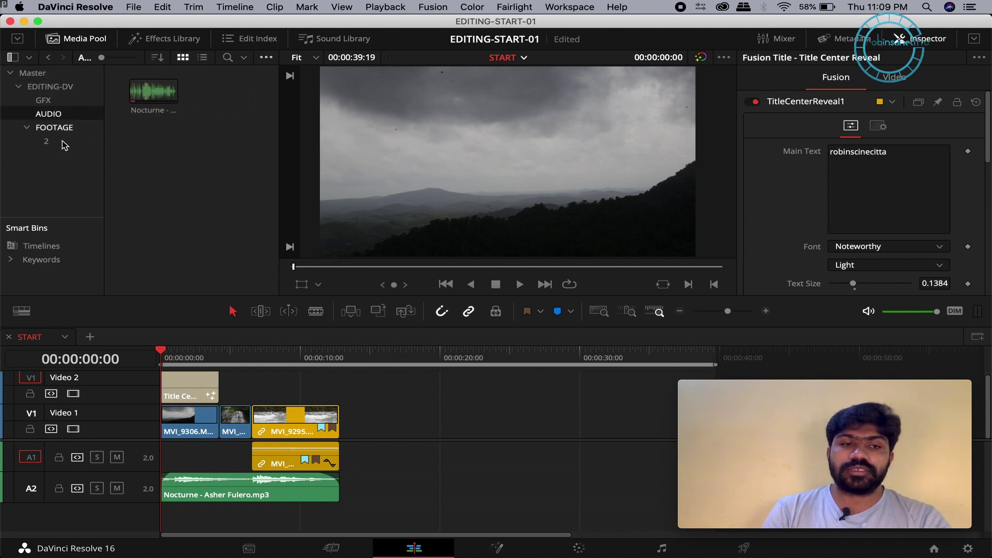
left_click(70, 129)
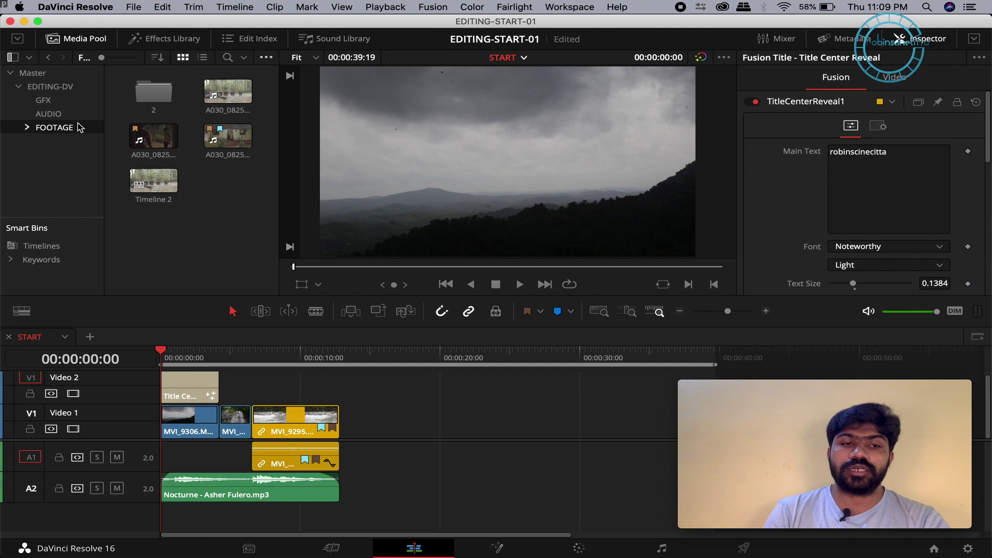
left_click(27, 128)
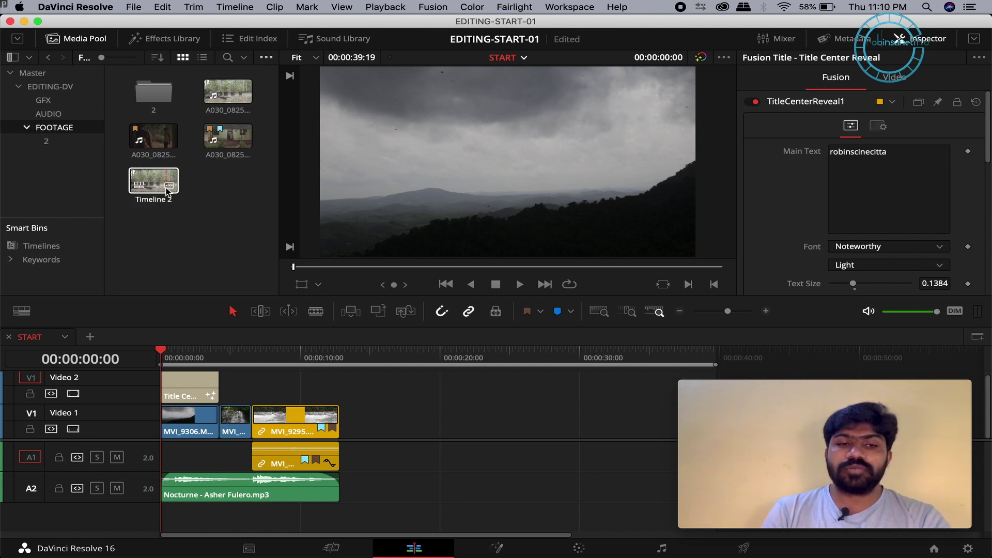
- Locate Timeline 2 in the FOOTAGE bin and the START timeline in bin 2, and return to the EDITING-DV bin
right_click(76, 134)
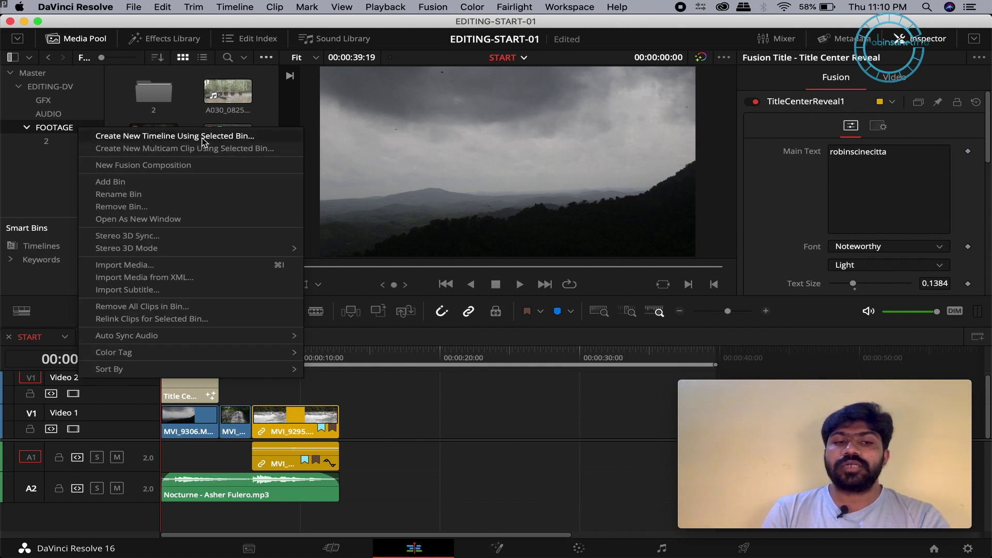
left_click(56, 155)
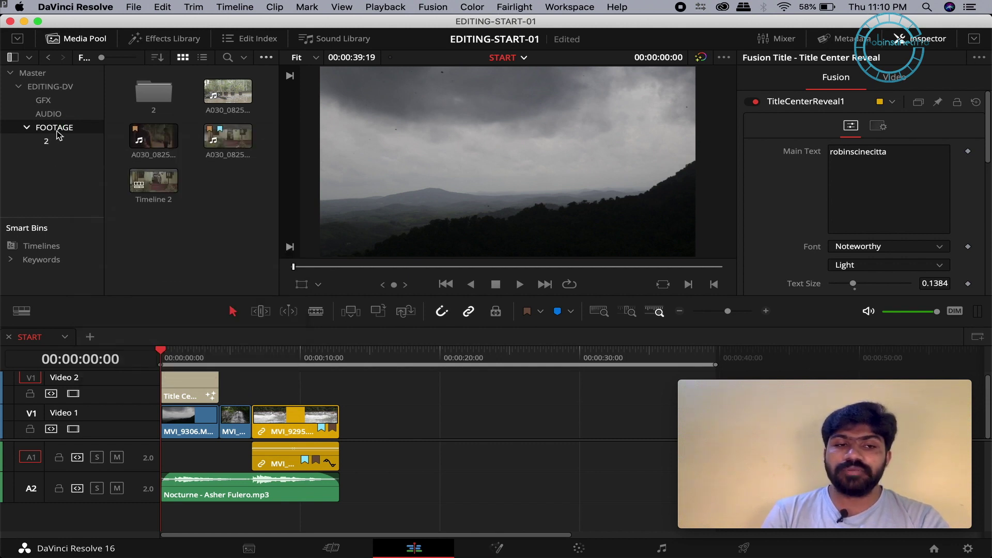
left_click(160, 191)
left_click(238, 192)
left_click(172, 193)
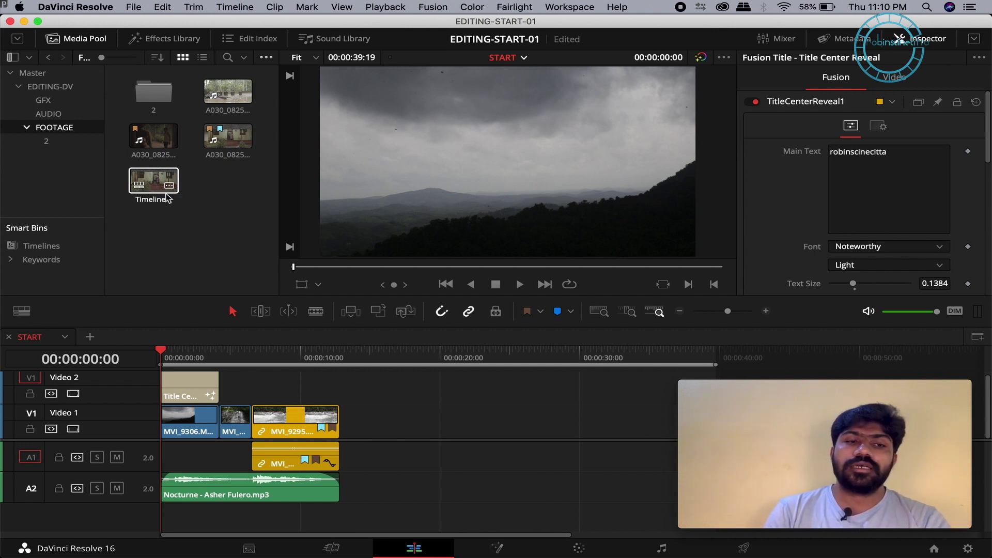
left_click(76, 141)
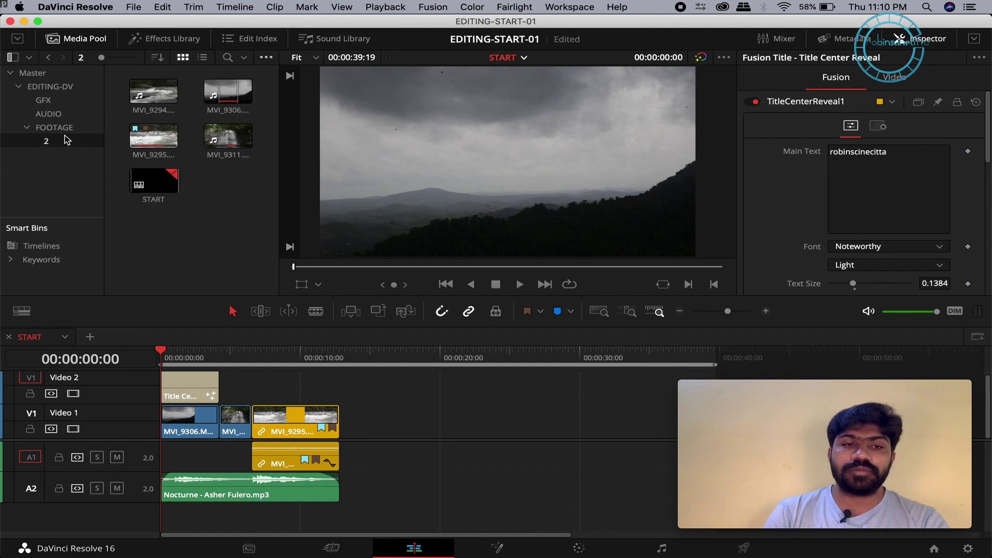
left_click(155, 187)
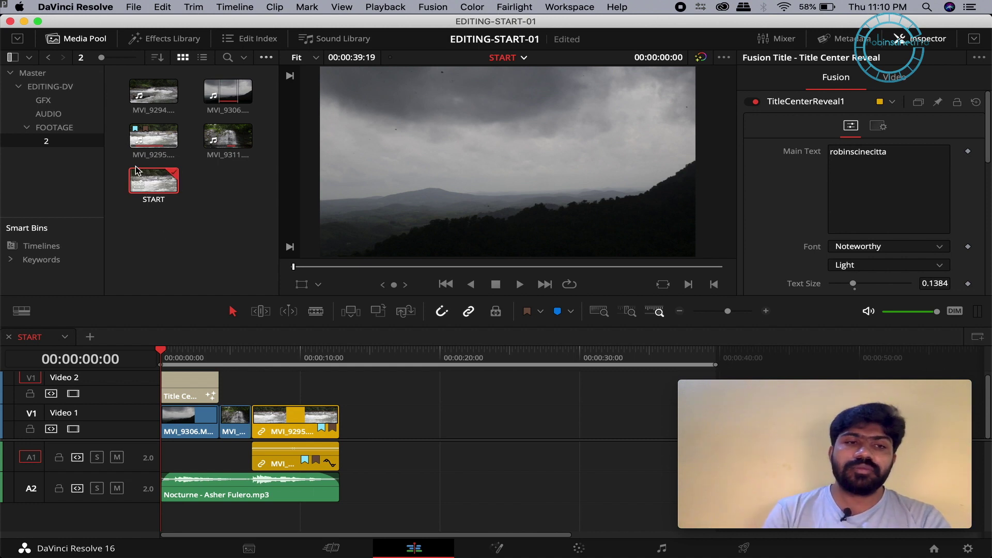
left_click(21, 91)
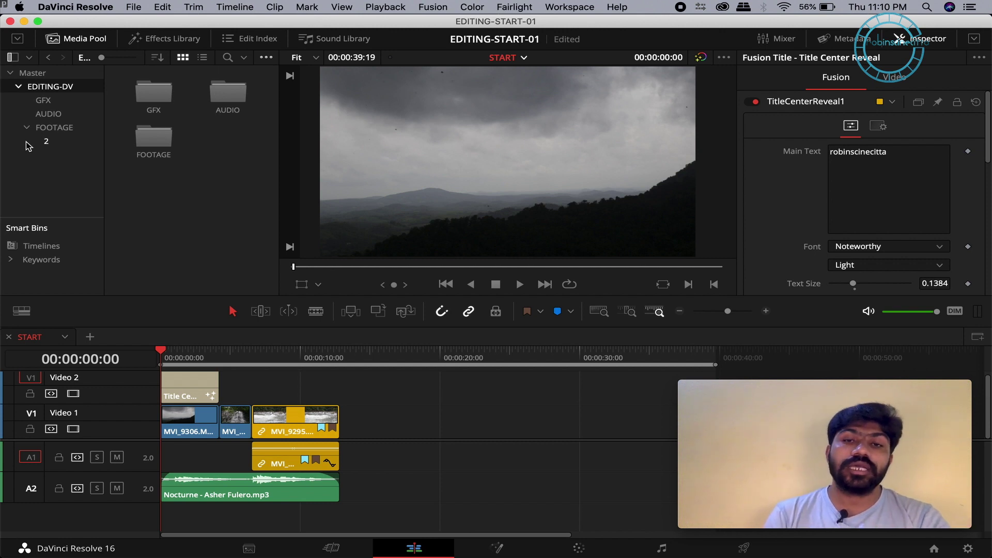
- View the Timelines smart bin and briefly select both timelines gathered in it
left_click(51, 247)
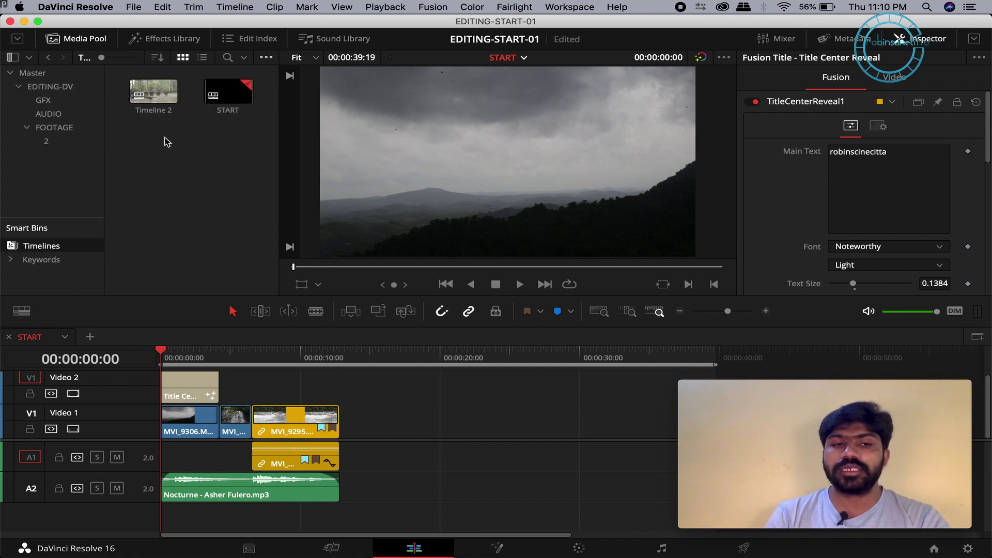
left_click_drag(144, 149, 264, 79)
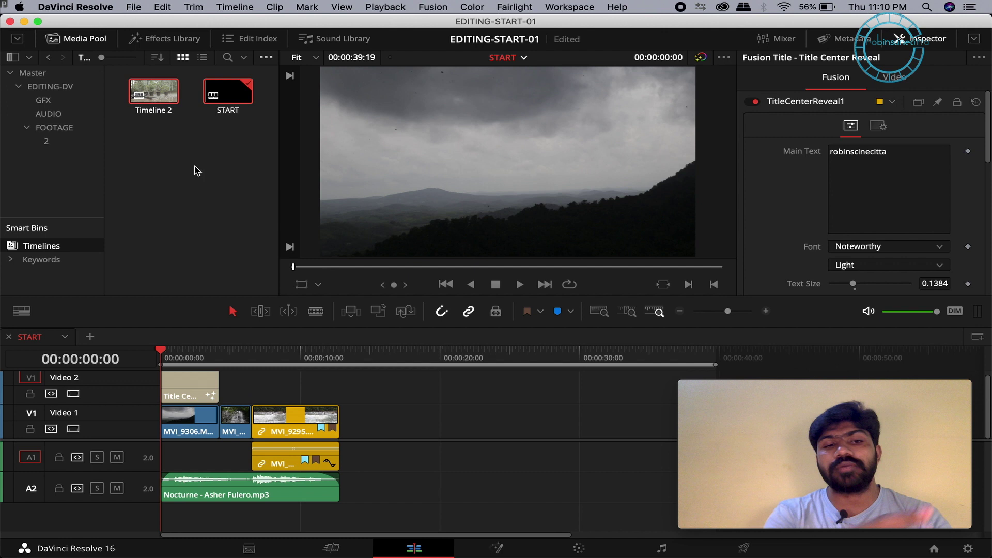
left_click(197, 175)
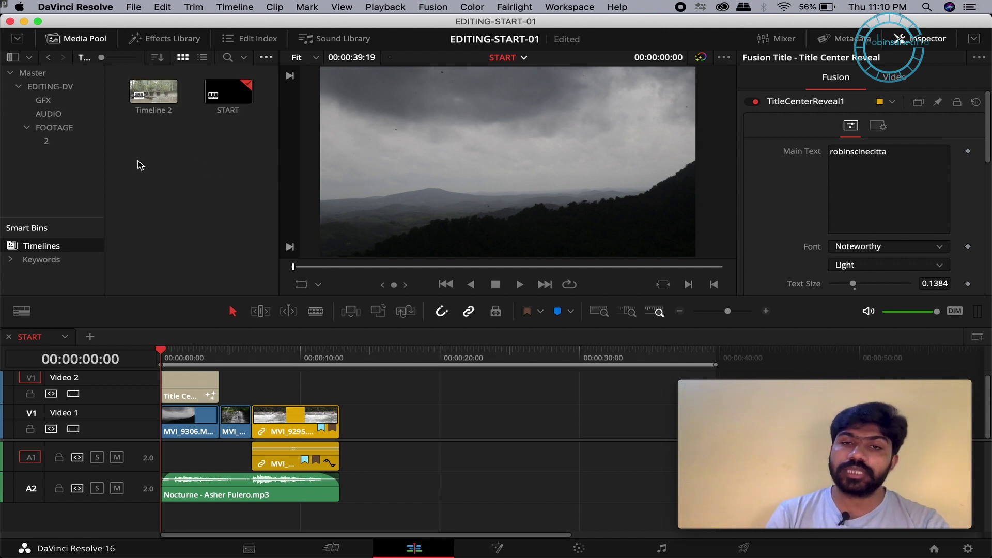
- Turn off Smart Bin for Timelines in the user editing preferences and save the change
left_click(78, 4)
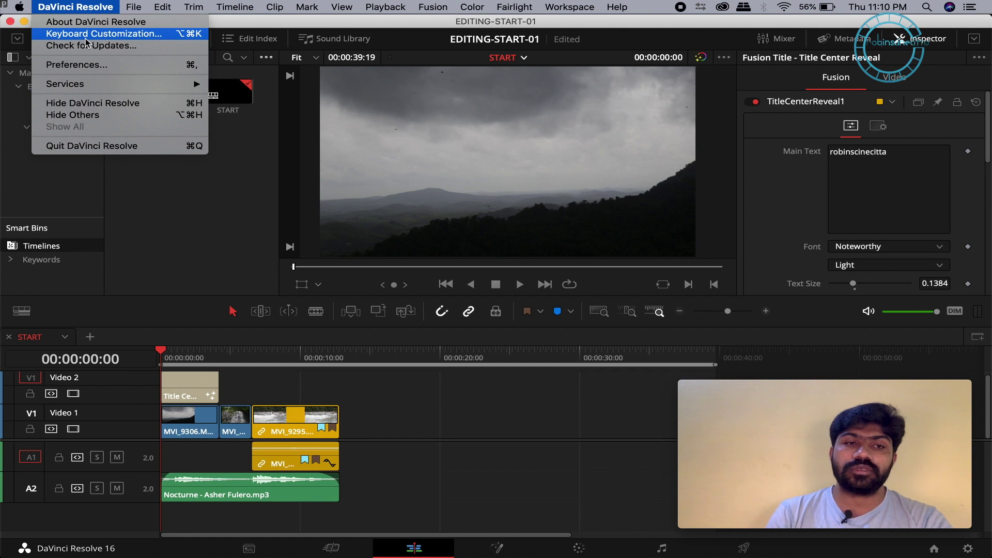
left_click(94, 63)
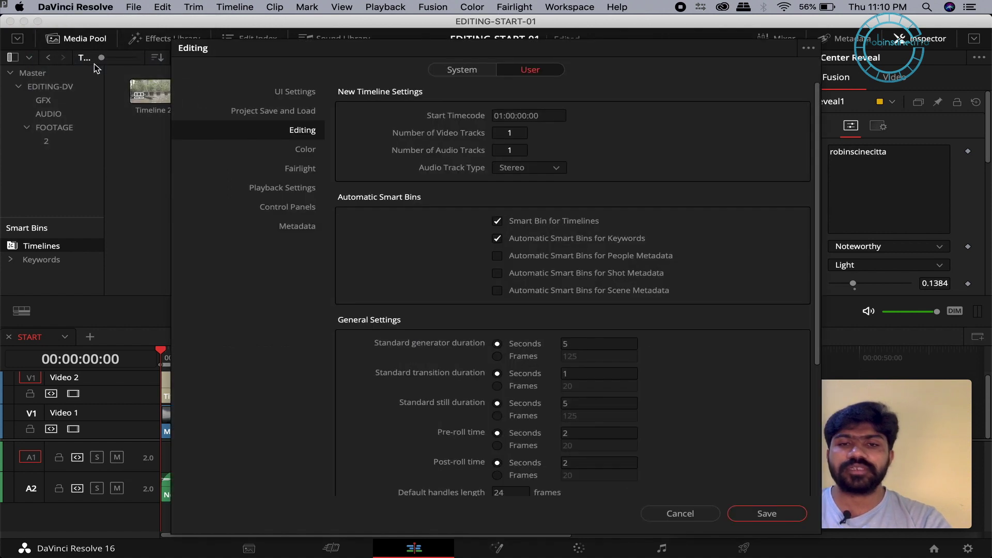
left_click(541, 71)
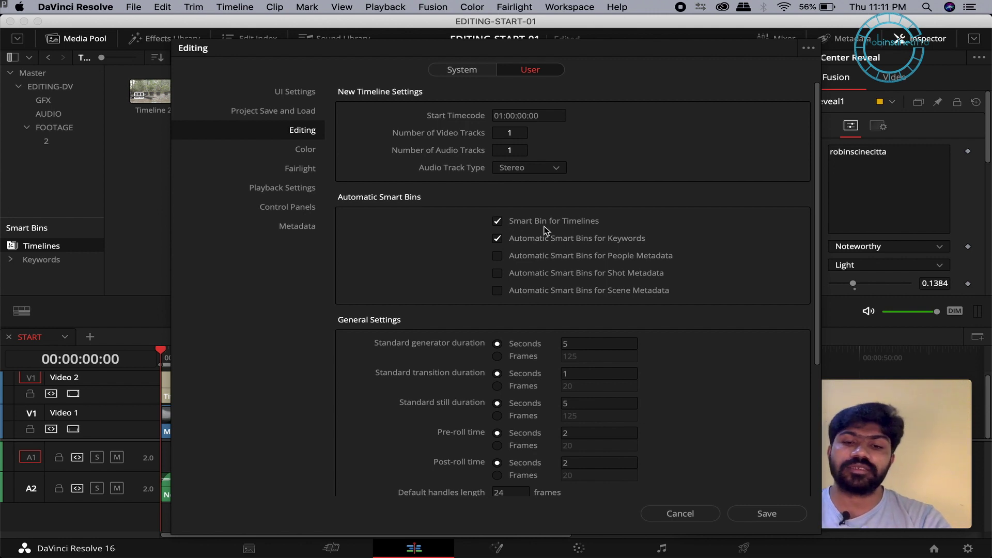
left_click(498, 222)
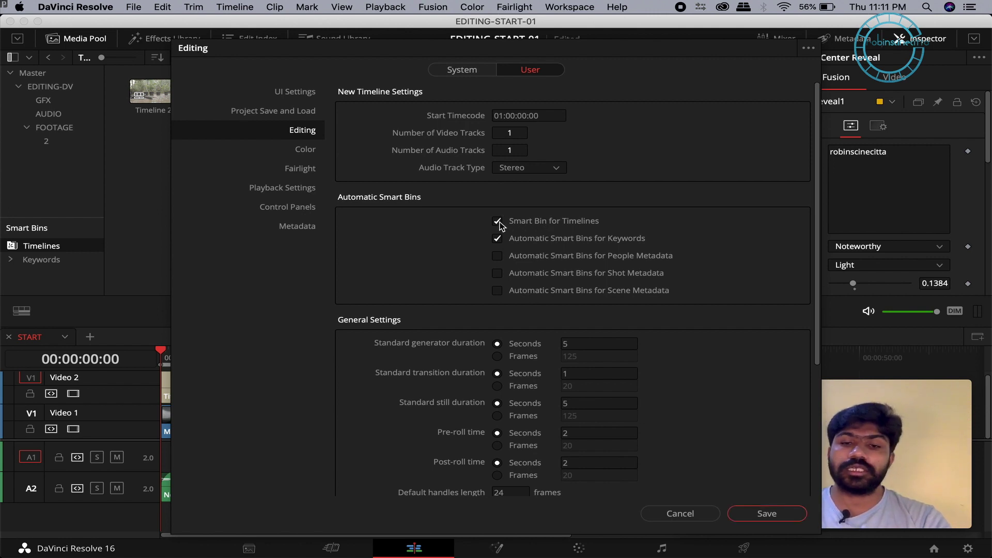
left_click(767, 513)
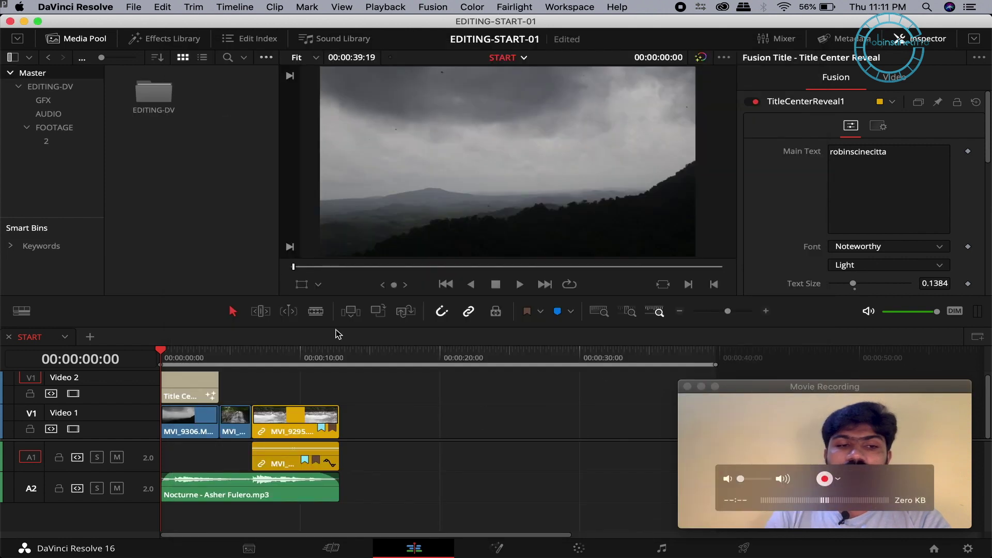
- Turn Smart Bin for Timelines back on in the user editing preferences and save
left_click(76, 7)
left_click(86, 65)
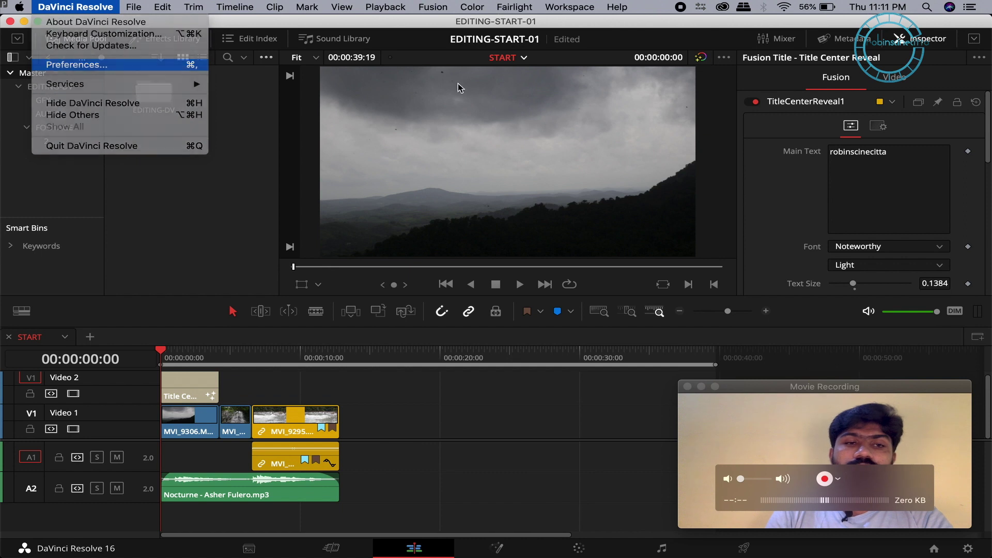
left_click(543, 221)
key("Return")
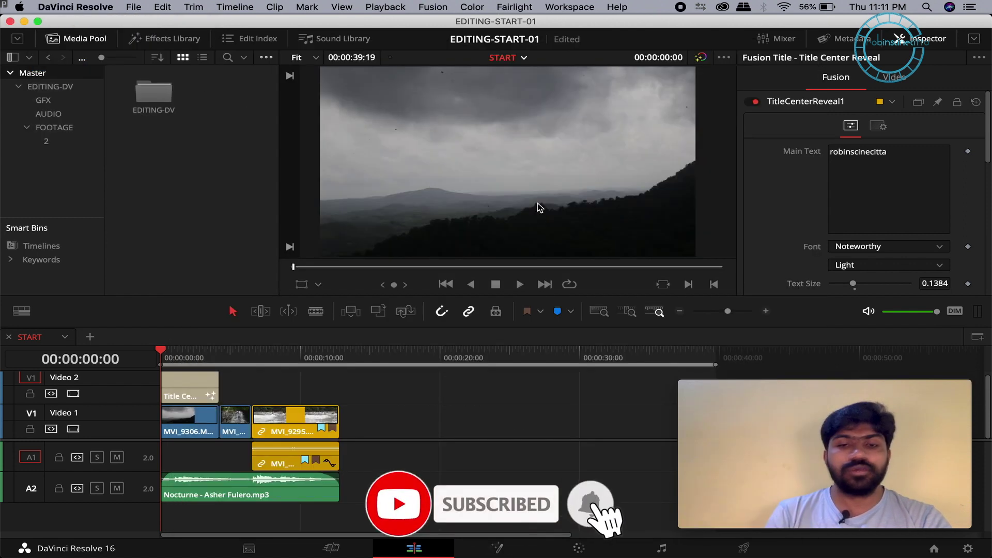
- Show the contents of the Timelines smart bin and magnify the clips in the START timeline
left_click(41, 246)
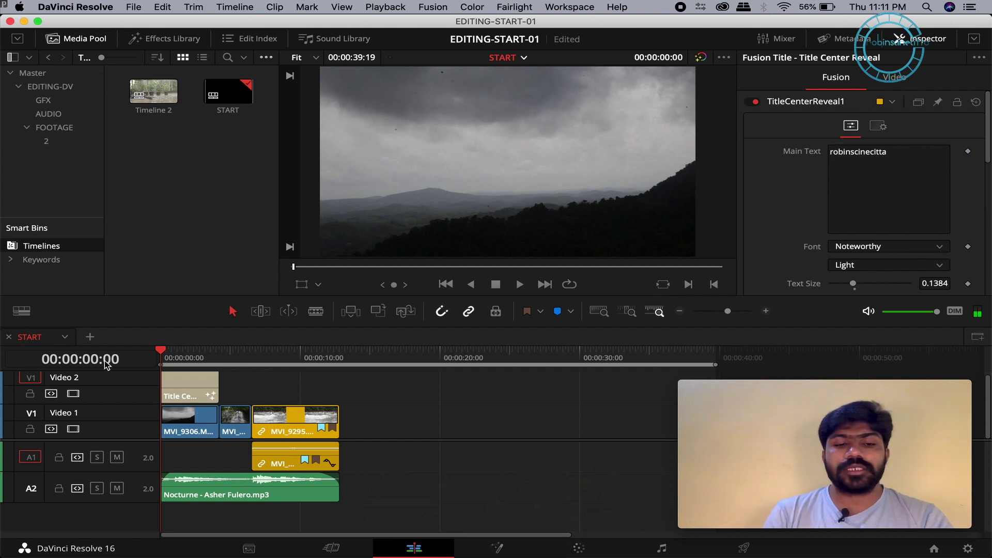
key("super+equal")
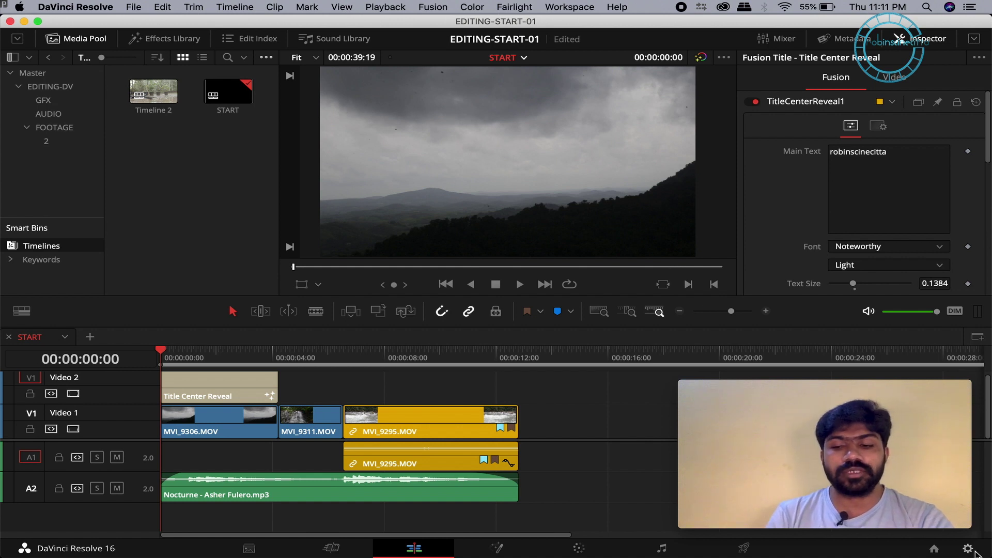
- Review the timeline format and playback frame rate in the project's Master Settings, and close without saving
left_click(970, 549)
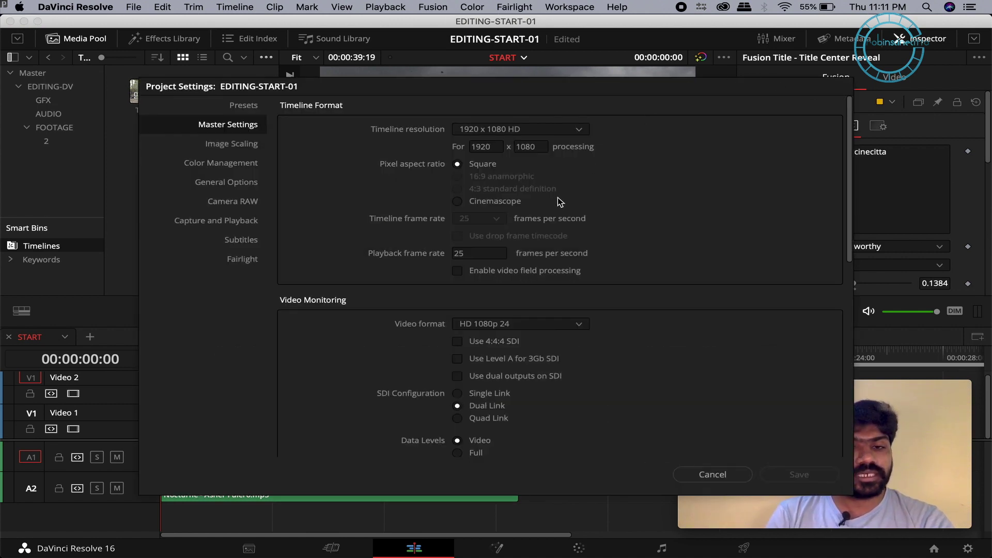
left_click(456, 253)
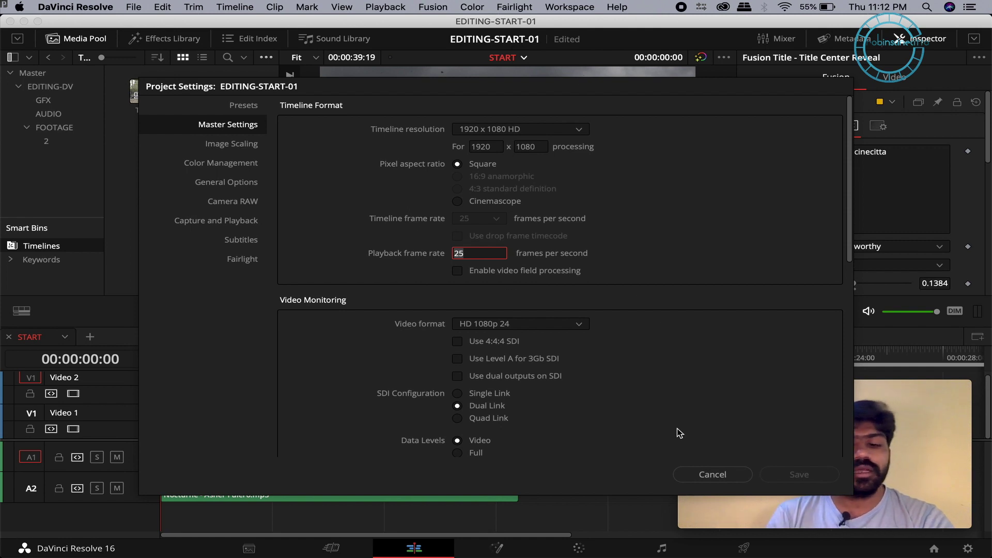
left_click(736, 472)
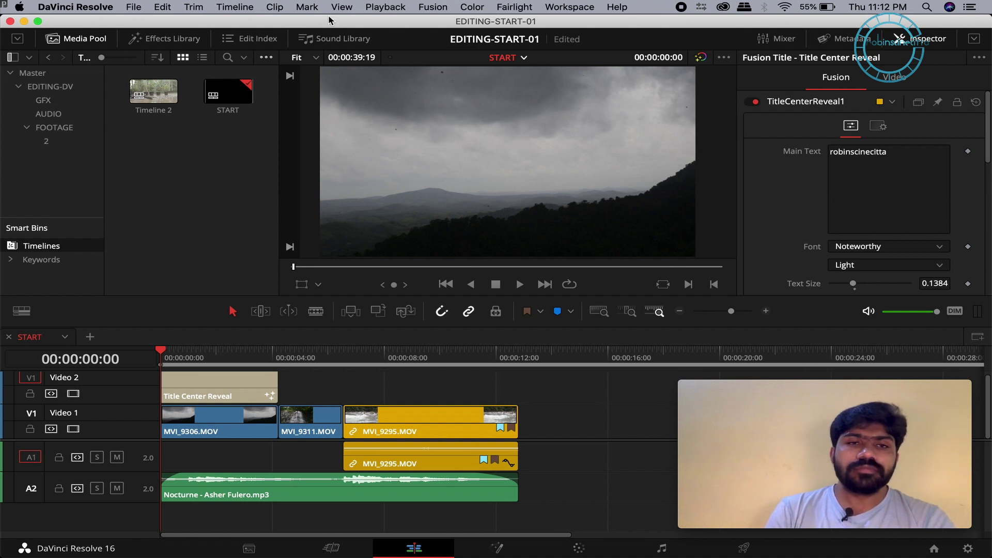
- Review the Render Cache and Proxy Mode choices and set Proxy Mode to Off
left_click(382, 5)
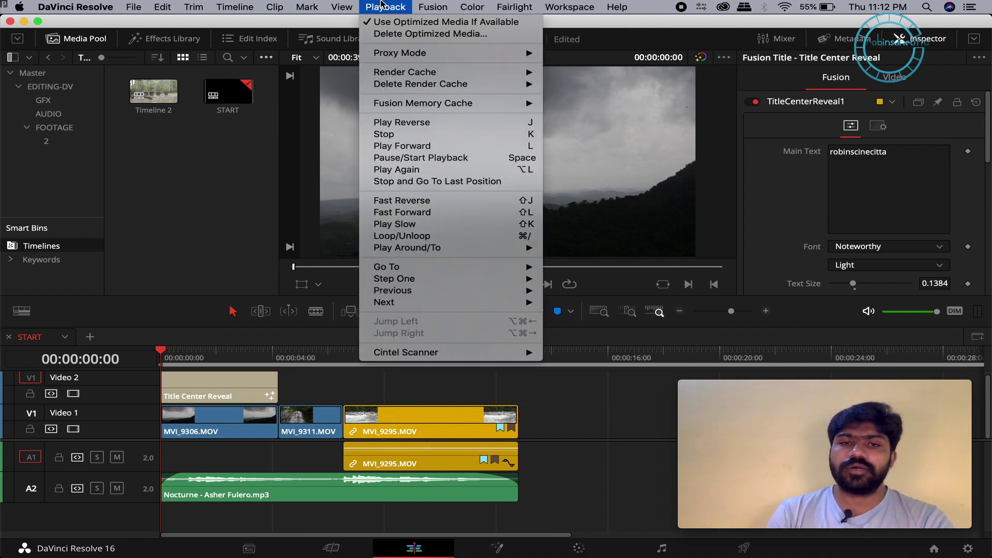
mouse_move(408, 72)
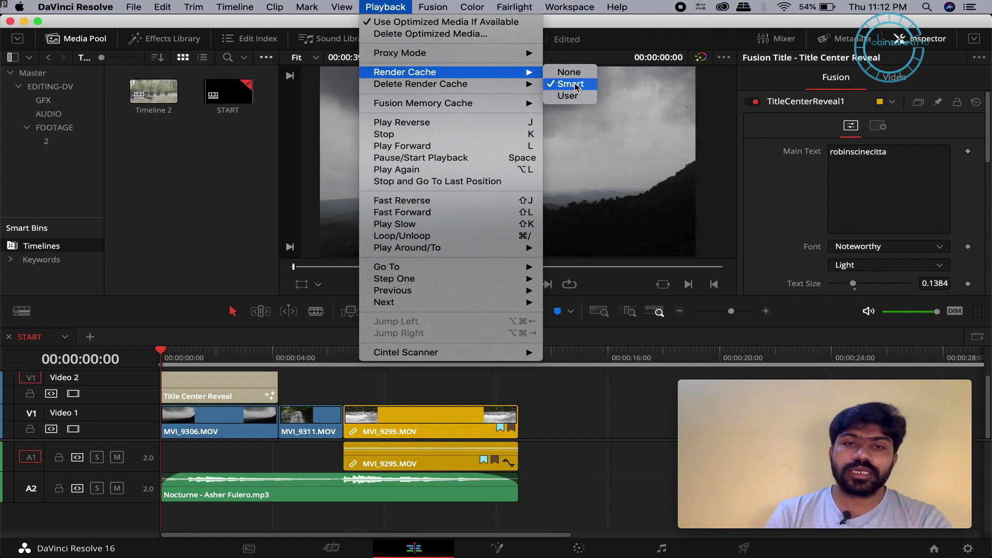
mouse_move(414, 53)
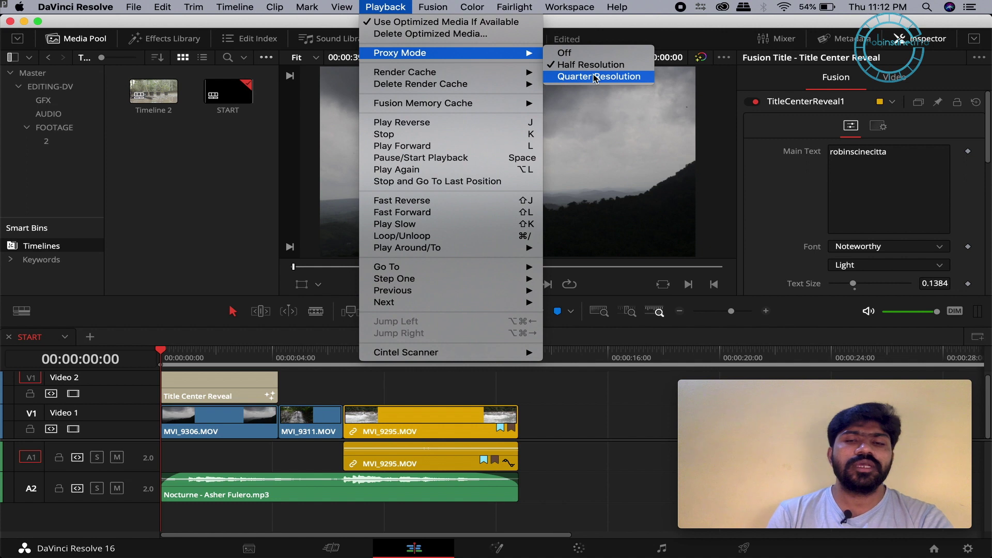
left_click(575, 52)
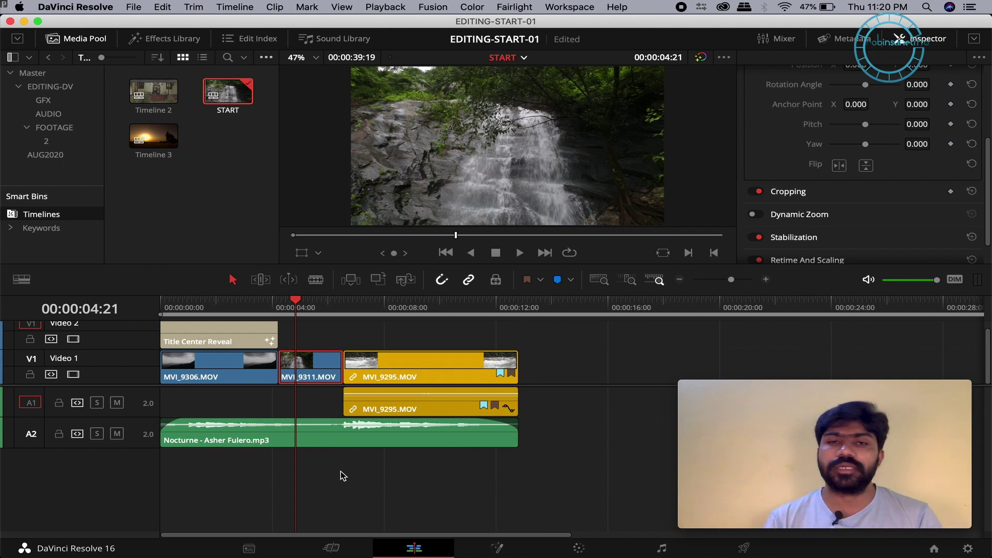
- Toggle stacked timelines in the Timeline View Options and leave them enabled so timelines open in tabs
left_click(23, 280)
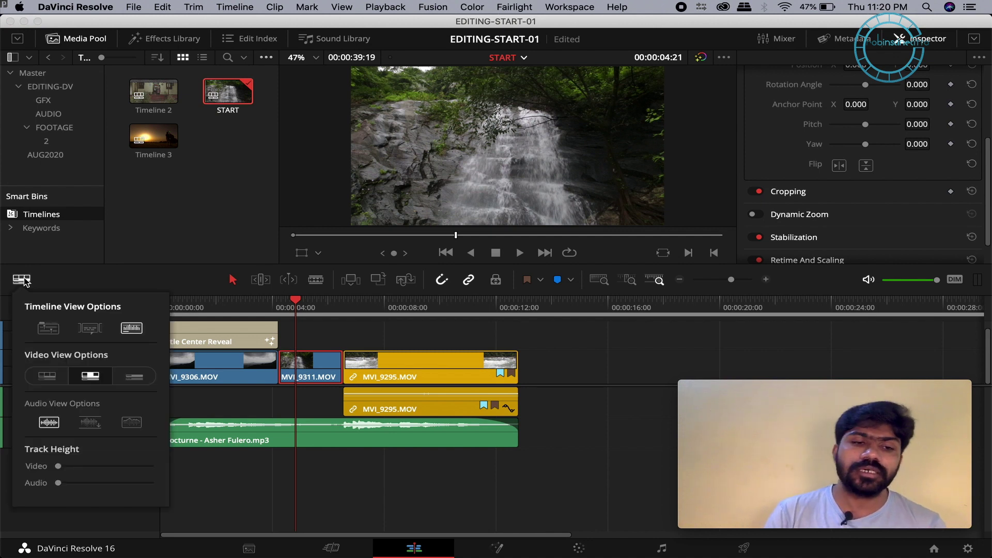
left_click(48, 333)
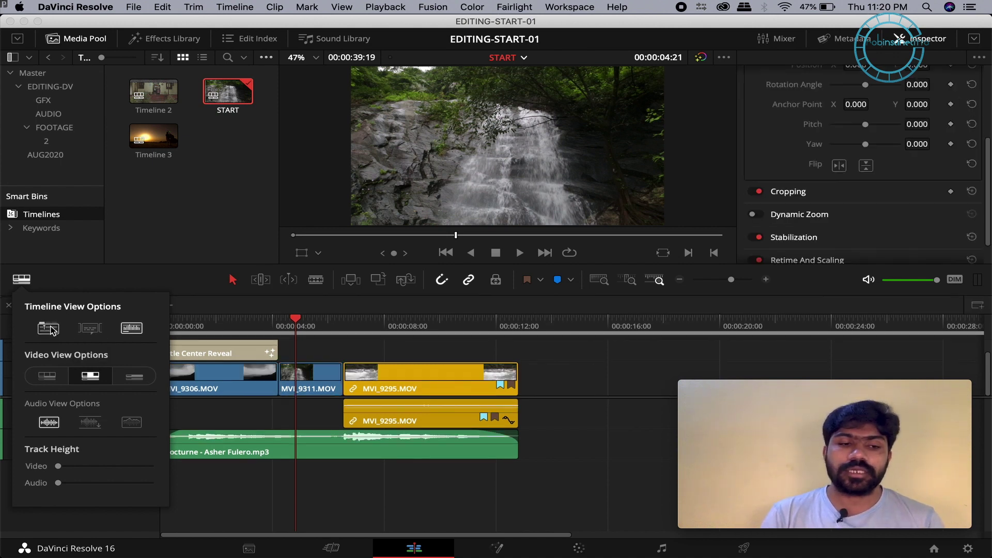
left_click(50, 330)
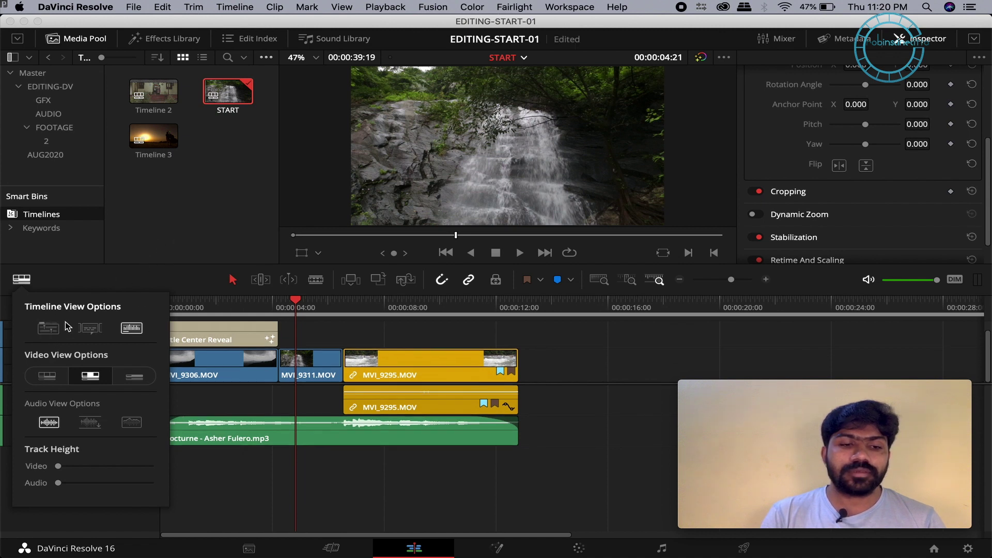
left_click(51, 328)
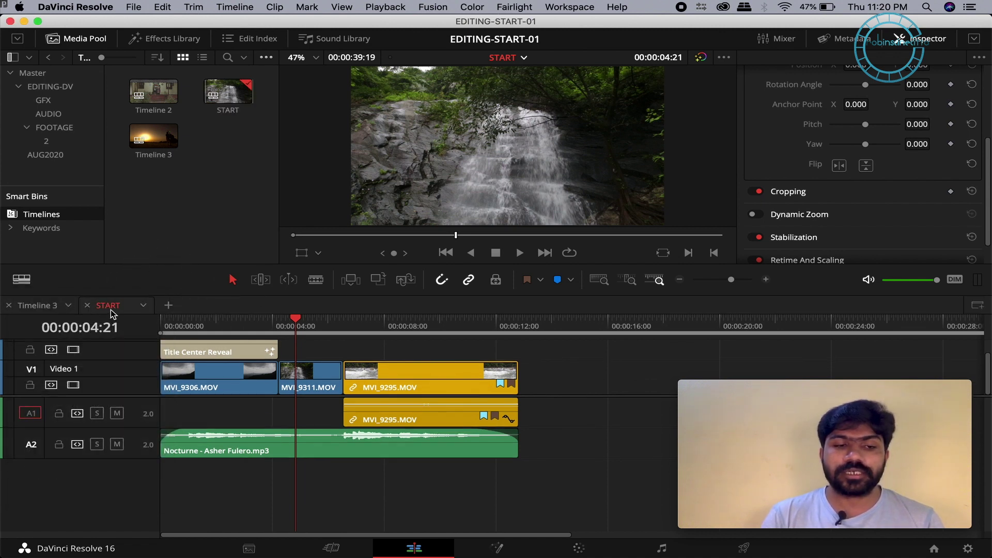
- Close the Timeline 3 tab and reopen Timeline 3 from the media pool in a tab beside START
left_click(9, 306)
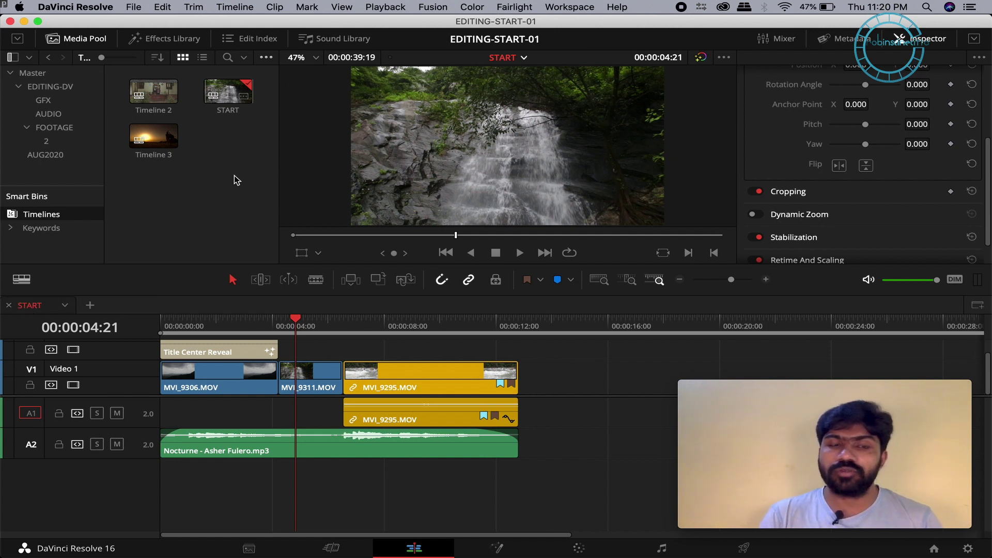
left_click(147, 136)
left_click_drag(147, 136, 172, 299)
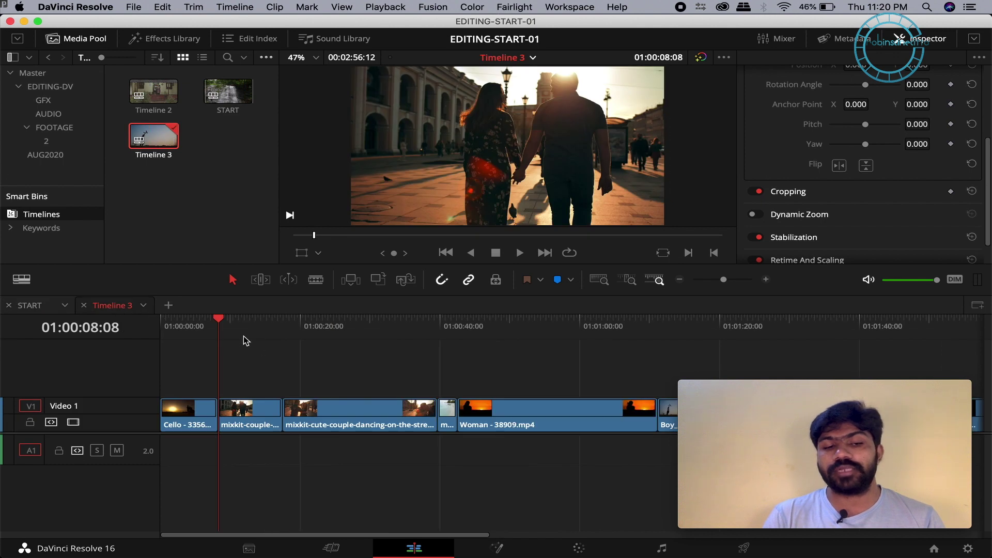
- Copy the first two clips of Timeline 3 into the START timeline and undo the paste
left_click(177, 326)
left_click(197, 323)
left_click_drag(174, 381, 263, 444)
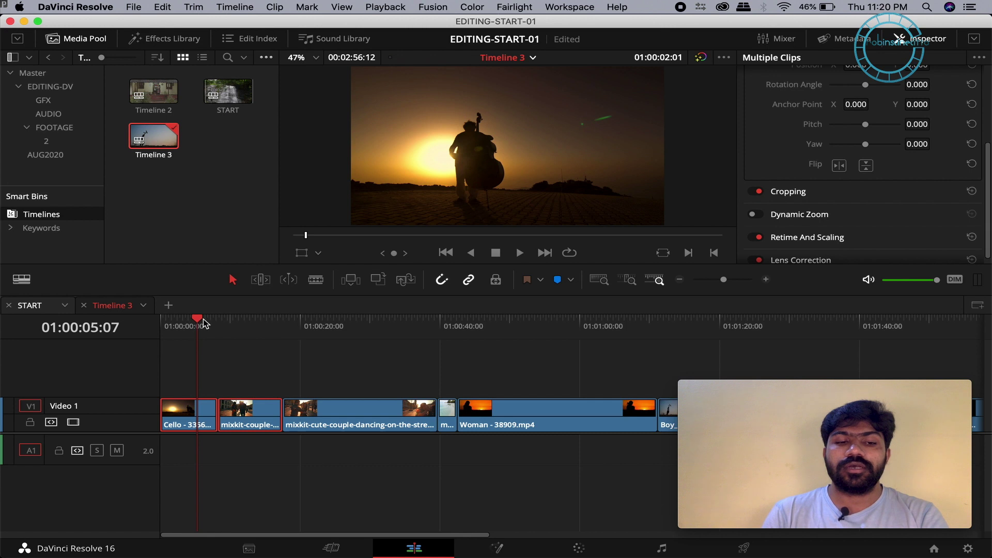
left_click_drag(494, 323, 531, 324)
key("super+z")
key("super+z")
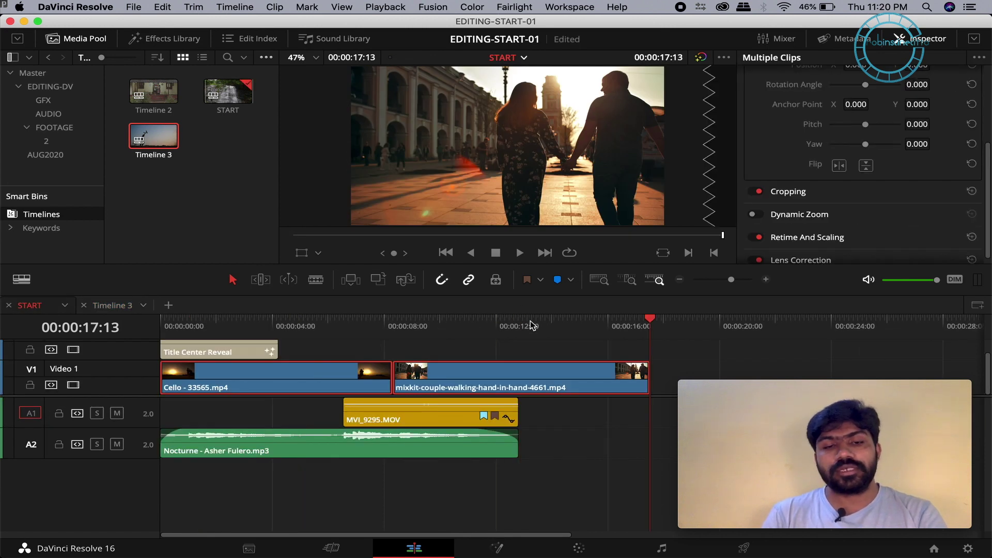
key("super+shift+z")
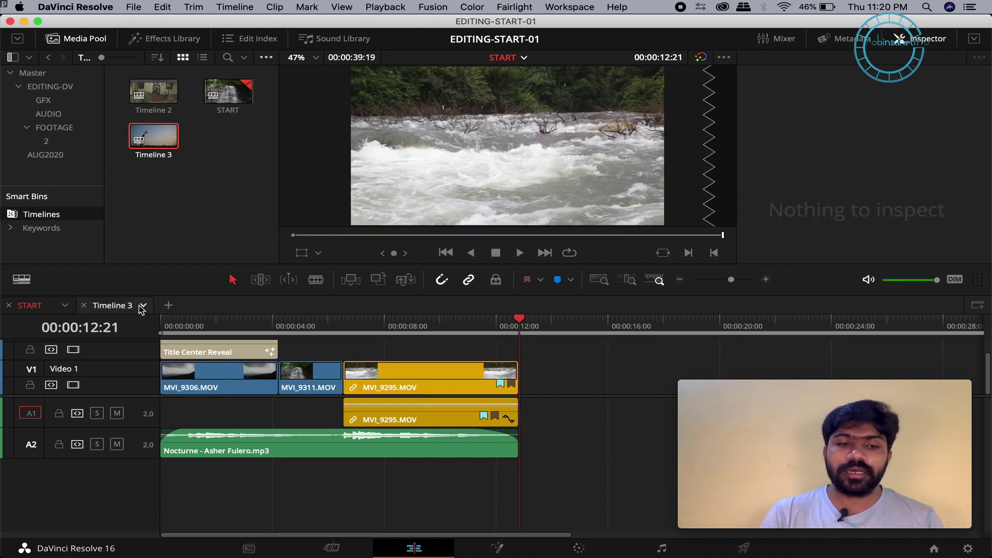
- Close the Timeline 3 tab, add a second timeline pane below START, and enlarge the timeline area
left_click(83, 305)
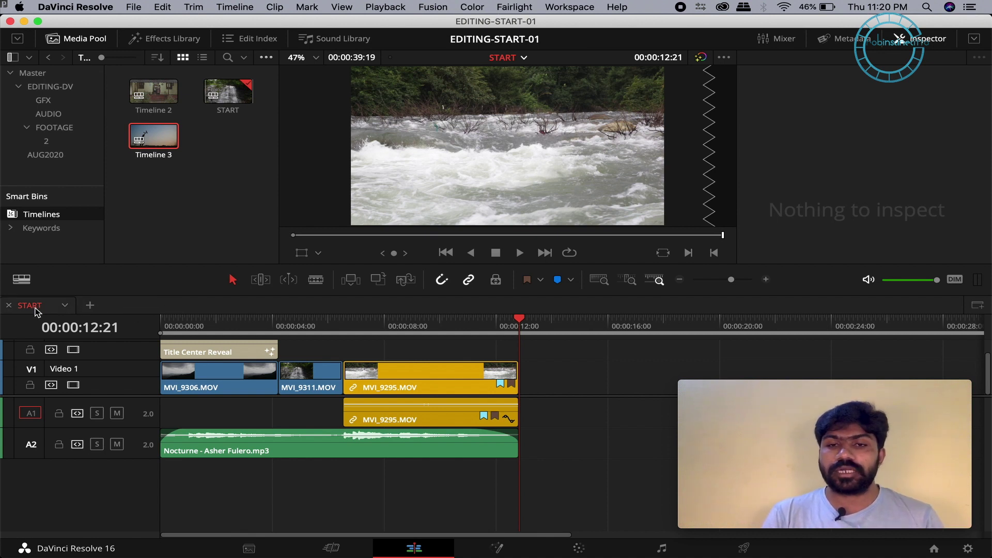
left_click(978, 305)
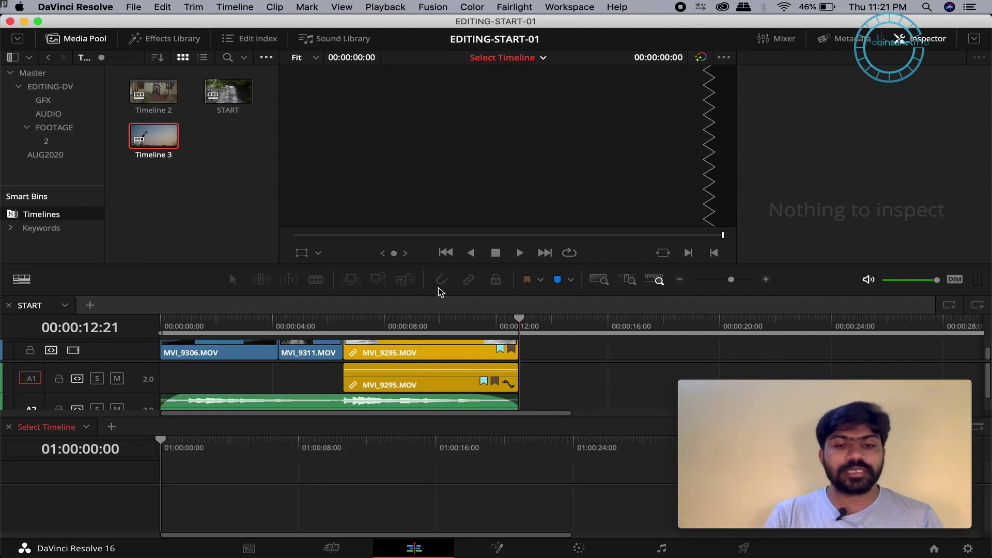
left_click_drag(468, 265, 471, 177)
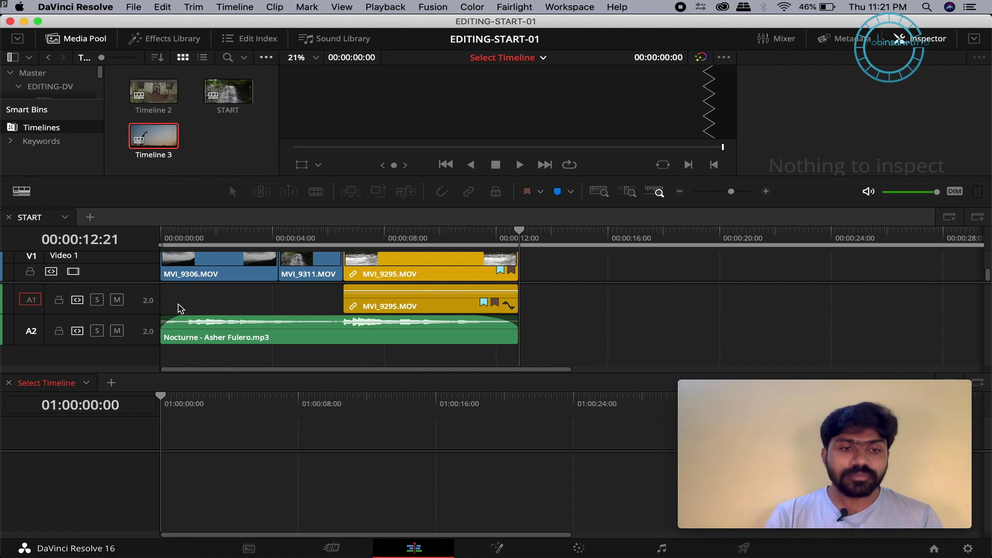
- Load Timeline 3 in the lower timeline pane, scrub through it, and enlarge the viewer area again
left_click(87, 384)
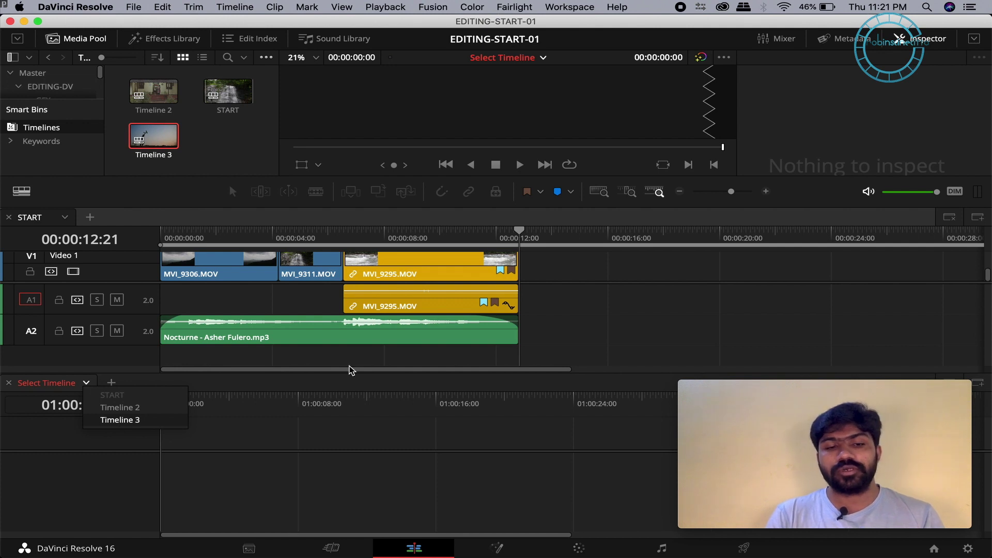
key("Return")
left_click_drag(198, 400, 426, 402)
left_click_drag(517, 176, 528, 305)
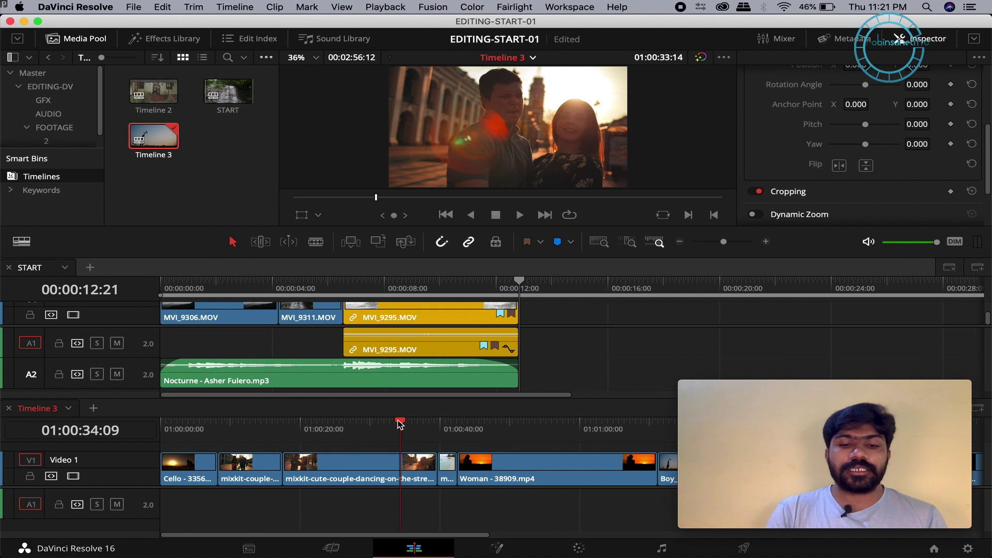
- Select the second clip in Timeline 3 and place the playhead over it at 01:00:12:05
left_click_drag(400, 423, 155, 443)
left_click(253, 468)
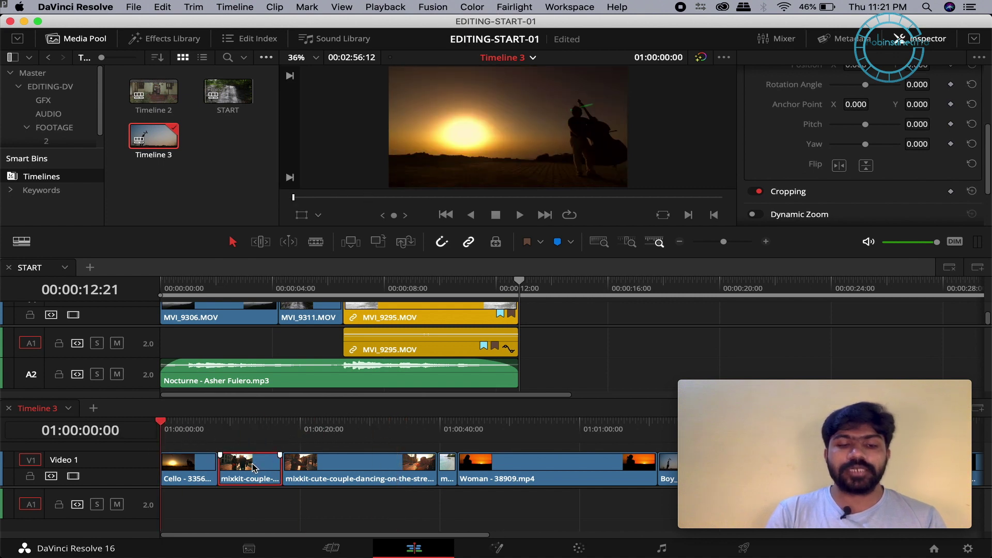
left_click_drag(228, 422, 246, 425)
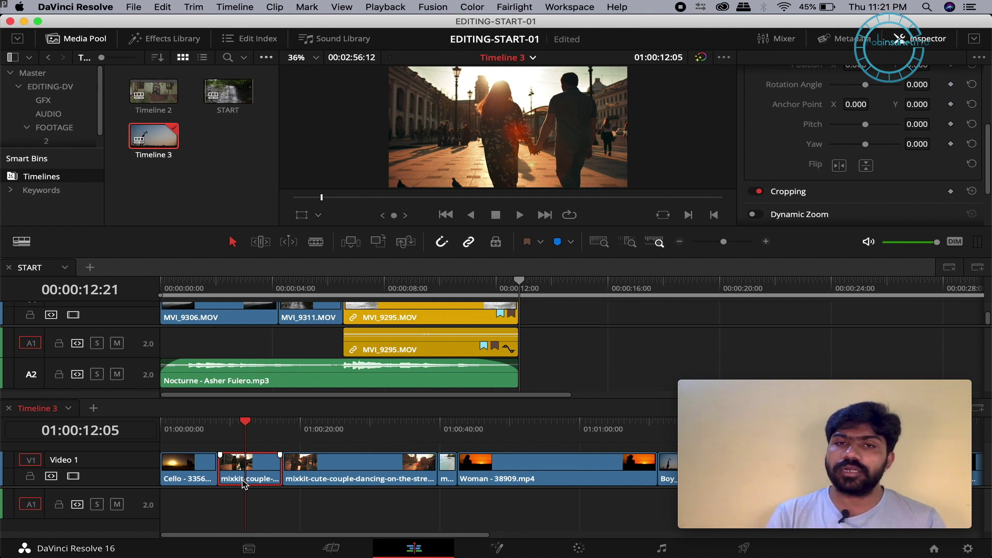
- Try moving the second clip of Timeline 3 up to Video 2 and undo the move
left_click_drag(246, 476, 240, 443)
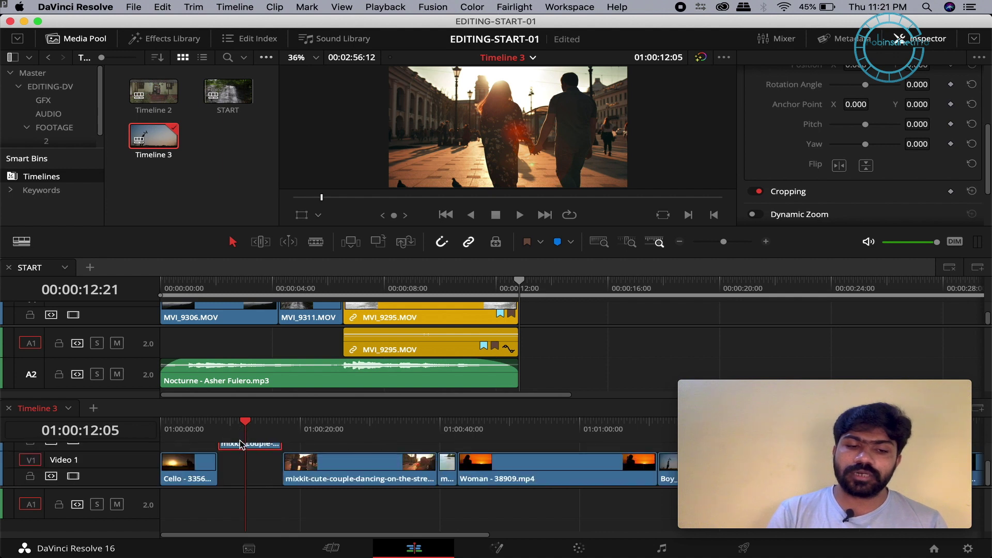
left_click_drag(271, 474, 234, 484)
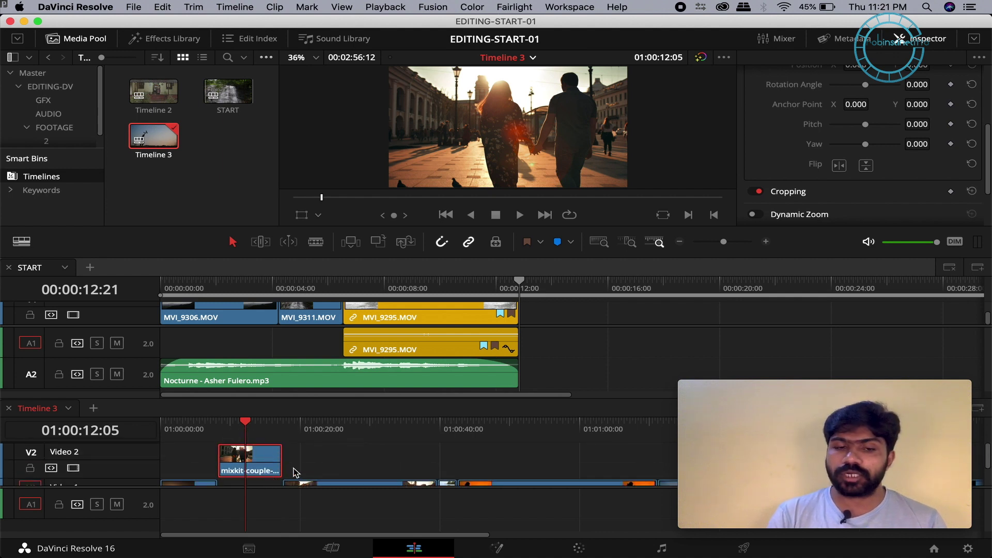
key("super+z")
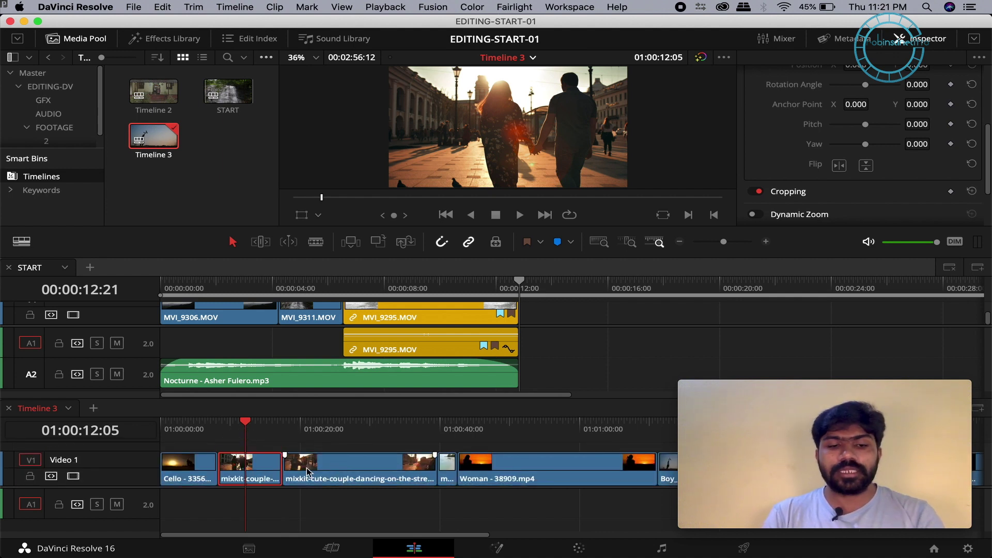
- Examine the Clip Color choices for the second clip in Timeline 3 without applying one
right_click(249, 474)
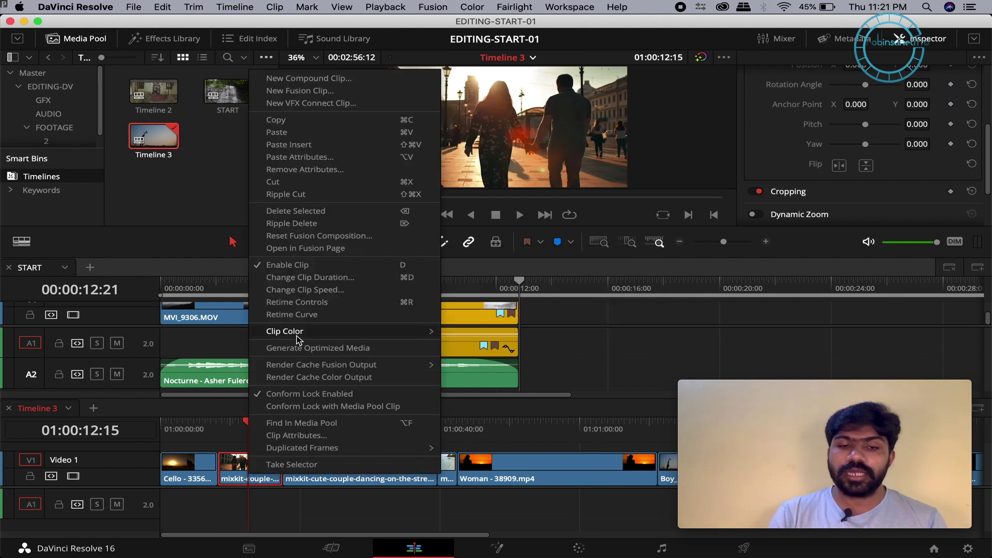
mouse_move(299, 337)
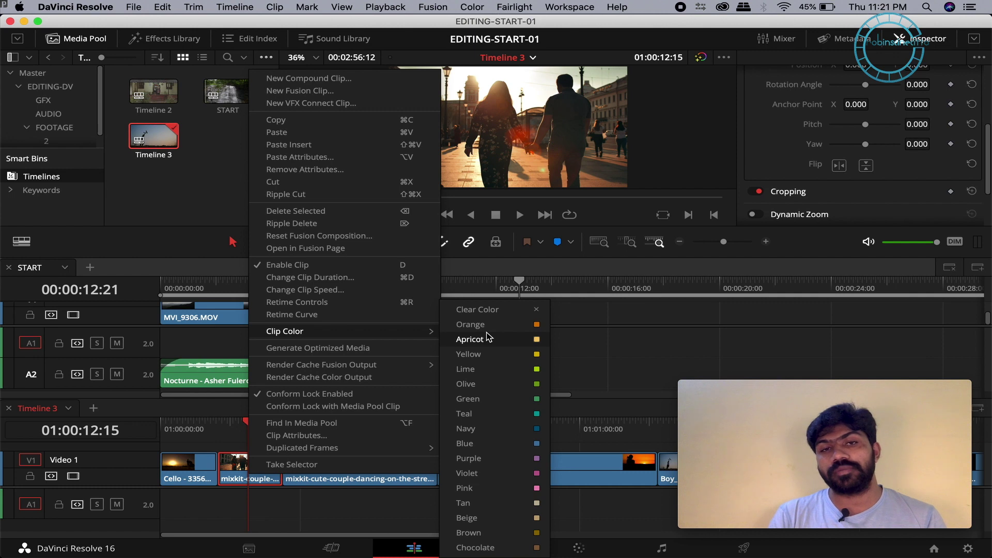
left_click(237, 466)
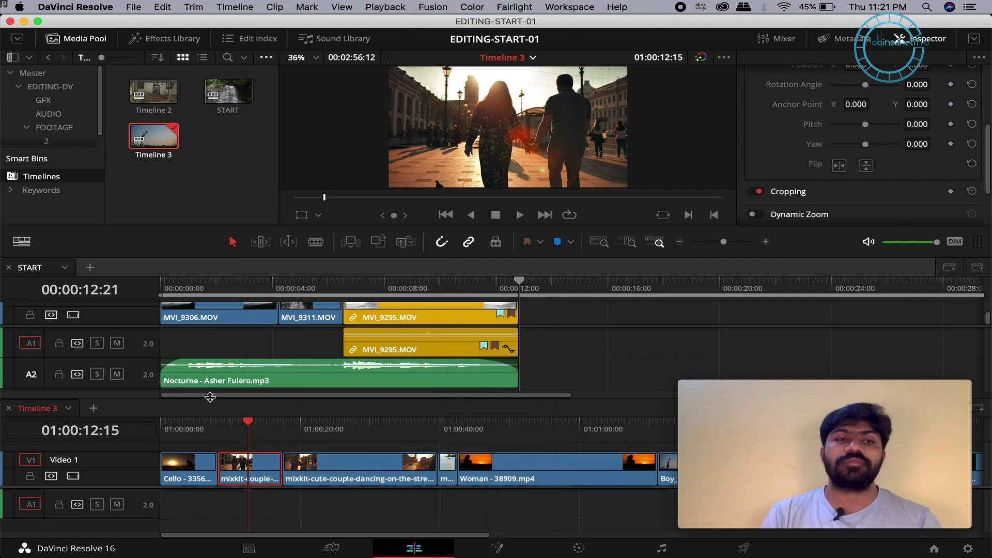
- Open Keyboard Customization and browse the Mark commands down to the expanded list of clip color commands
left_click(67, 5)
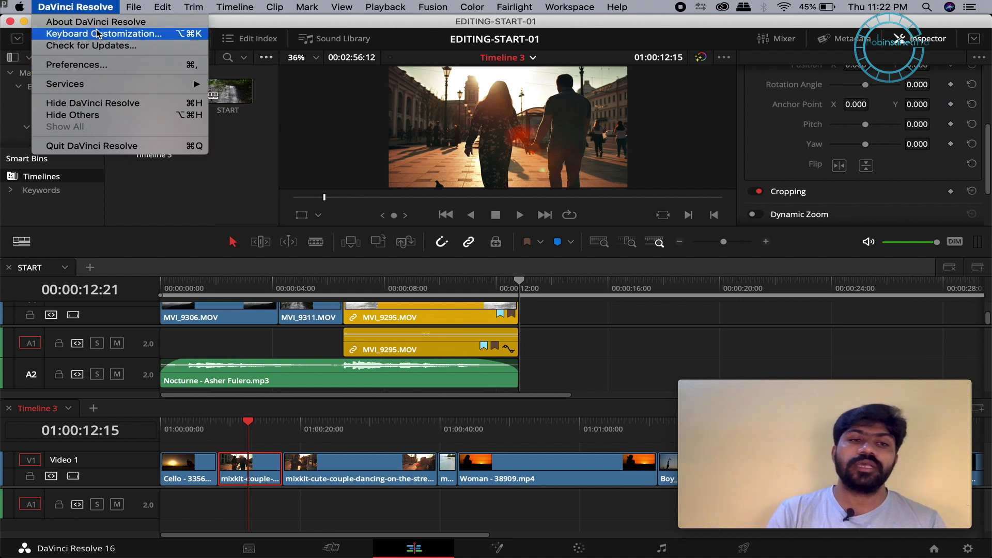
left_click(113, 35)
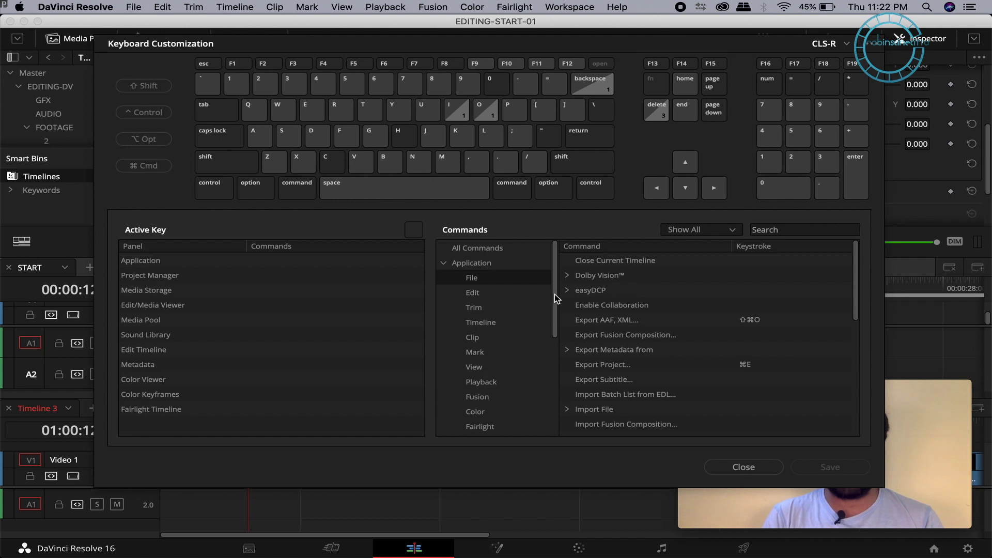
scroll(555, 302, "down", 2)
left_click(496, 324)
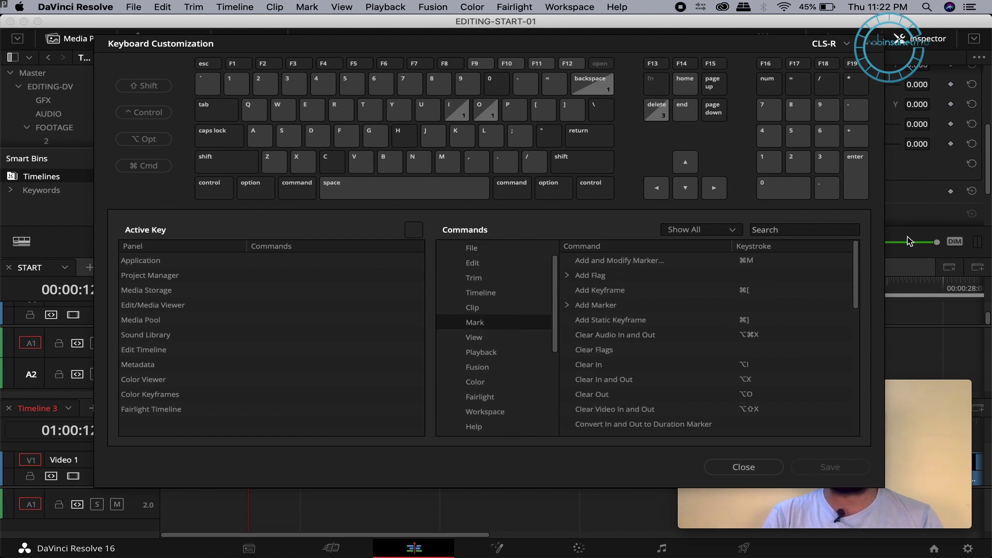
left_click_drag(857, 284, 842, 421)
left_click(566, 409)
left_click_drag(860, 339, 853, 405)
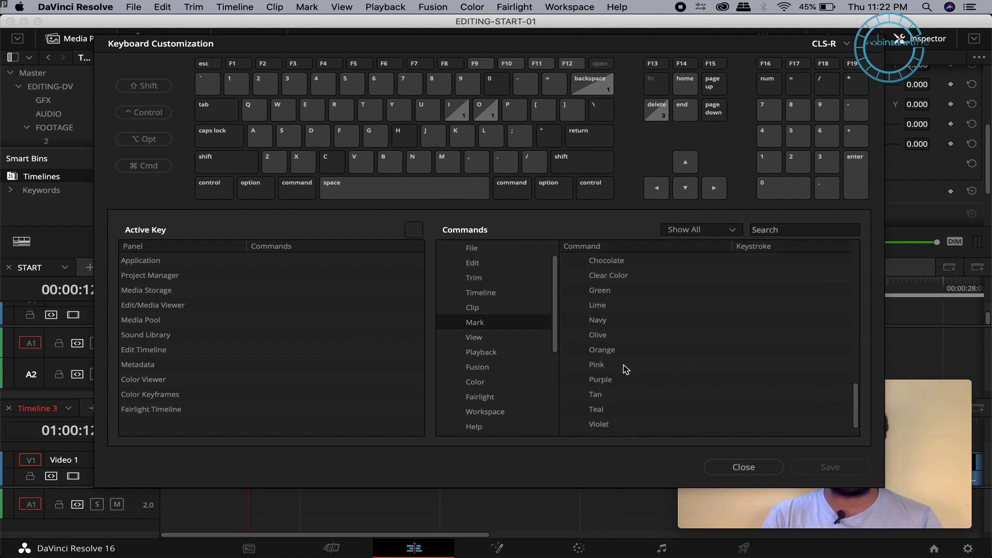
- Assign the Control+1 keystroke to the Teal clip color command
left_click(661, 369)
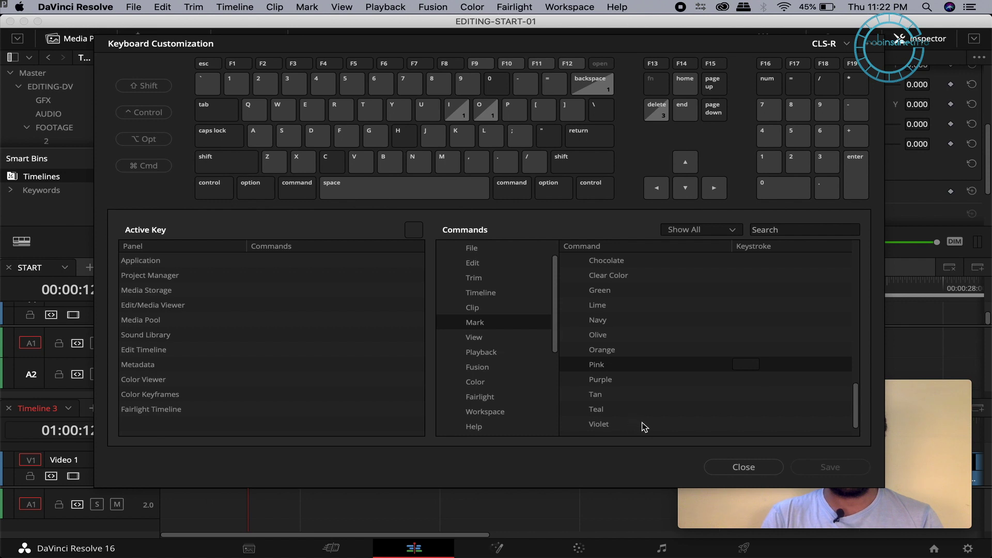
left_click(709, 414)
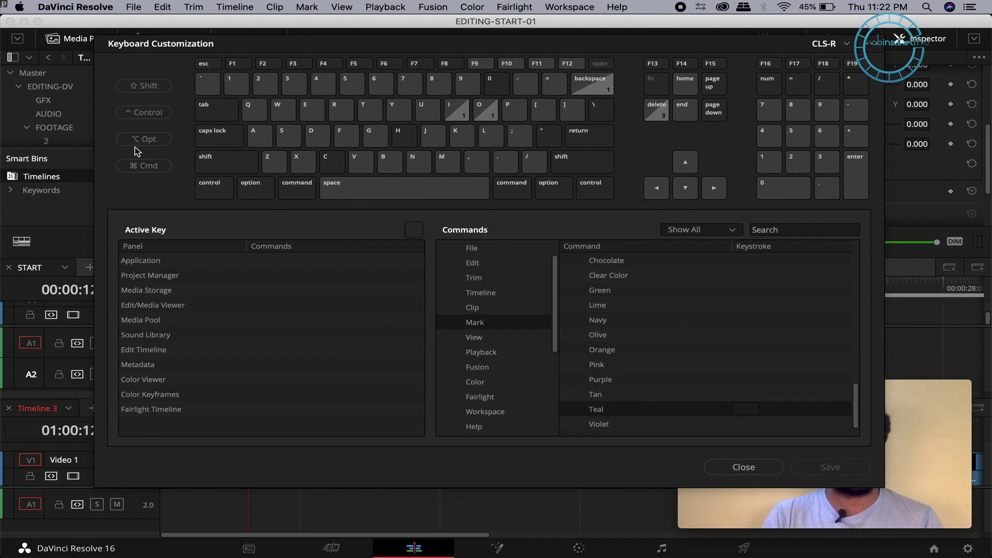
left_click(209, 197)
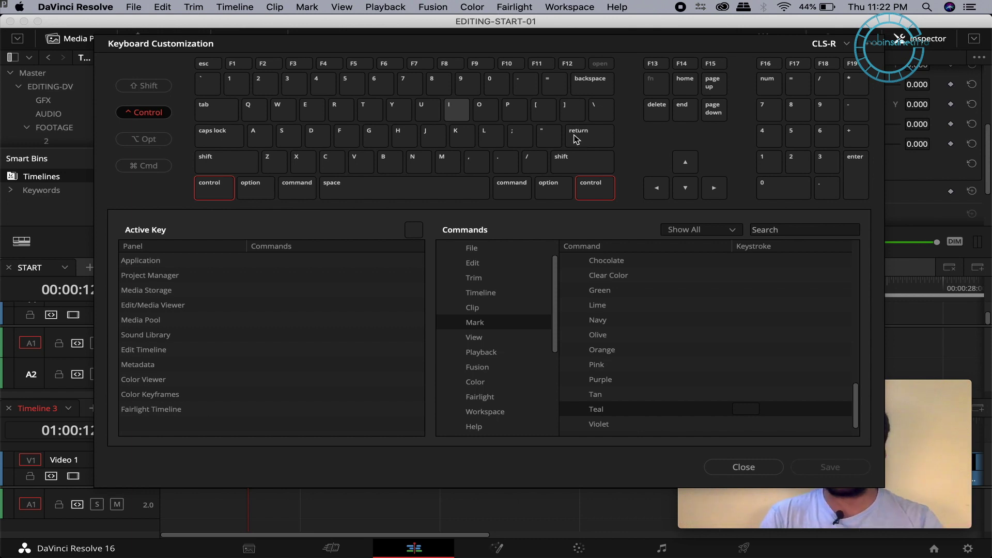
left_click(236, 83)
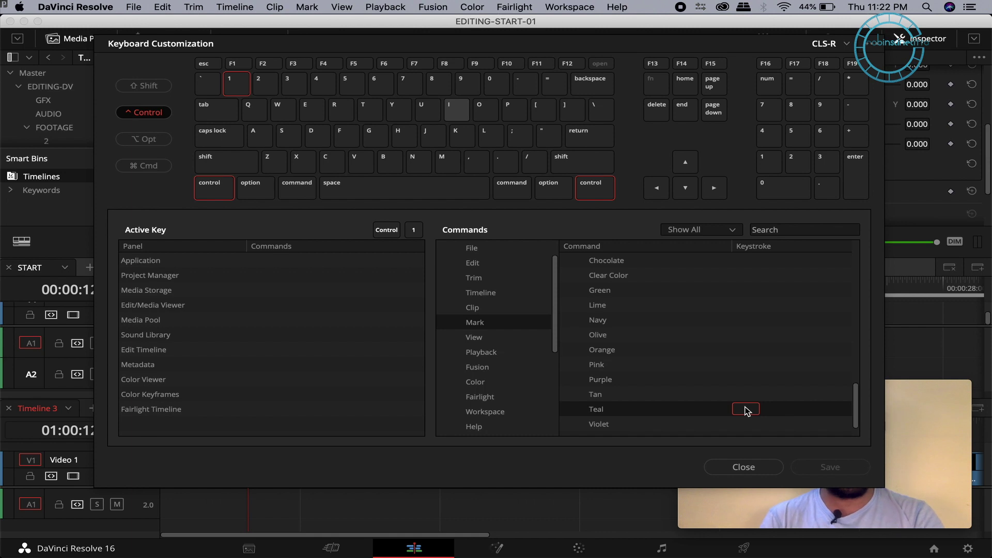
key("ctrl+1")
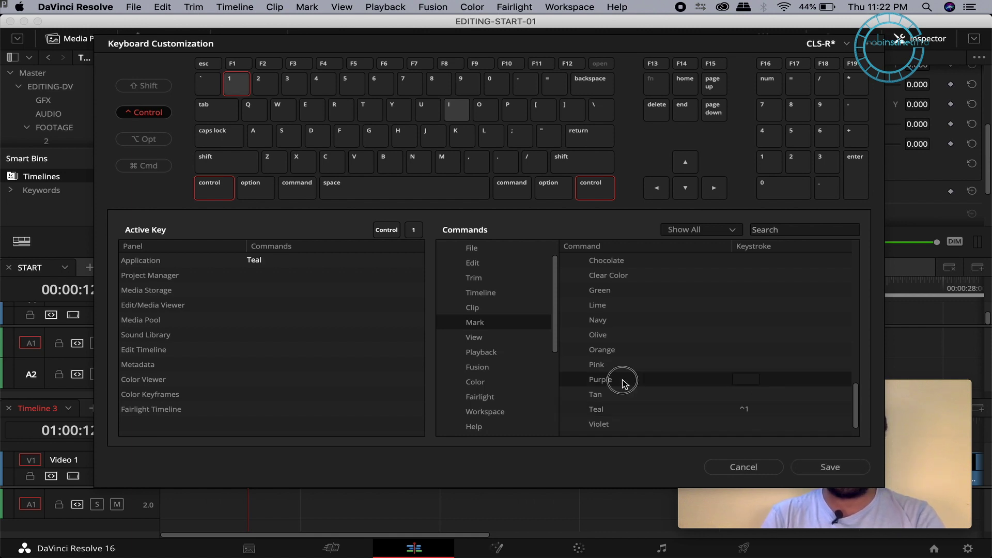
- Assign Control+2 to the Purple clip color command, Control+3 to Orange and Control+4 to Yellow
left_click(755, 381)
key("ctrl+2")
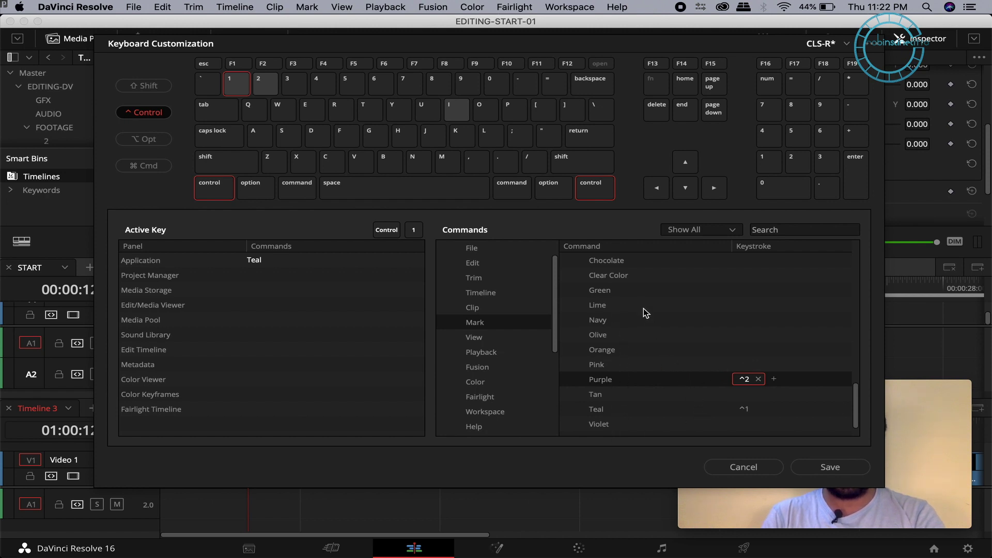
left_click(742, 350)
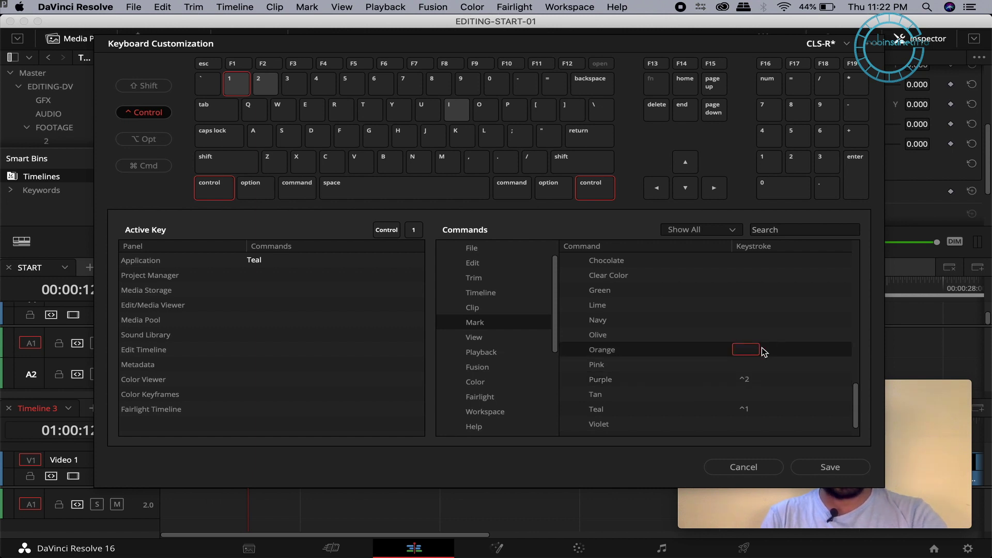
key("ctrl+3")
mouse_move(856, 407)
left_mouse_down()
mouse_move(853, 382)
mouse_move(853, 411)
left_mouse_up()
left_click(752, 409)
key("ctrl+4")
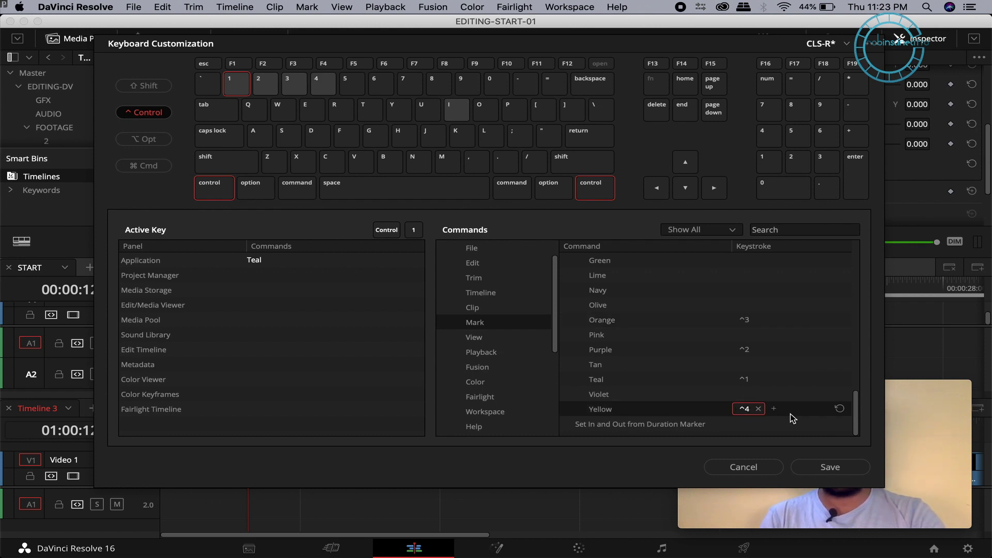
- Assign Control+C to the Clear Color command, then save the CLS-R preset and close Keyboard Customization
left_click_drag(851, 416, 852, 392)
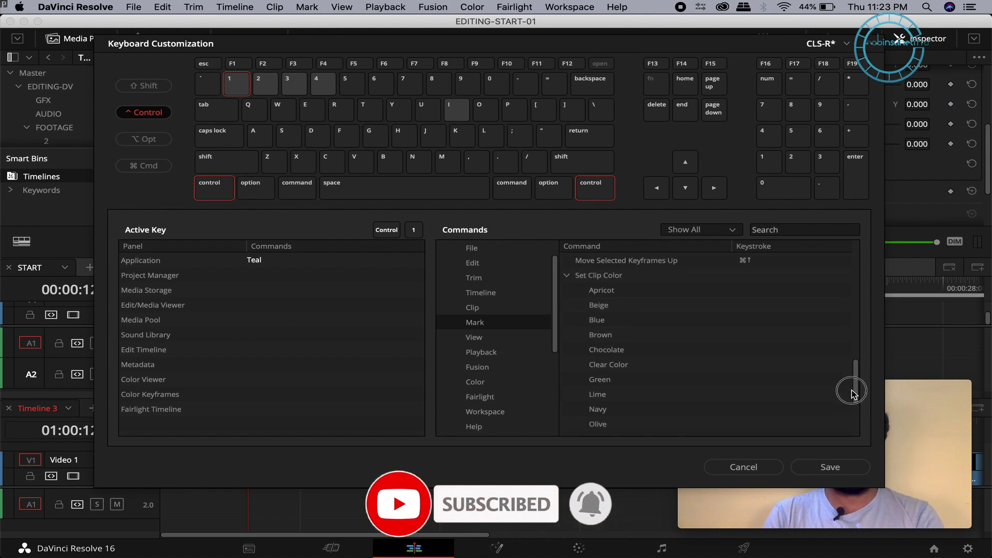
left_click(623, 364)
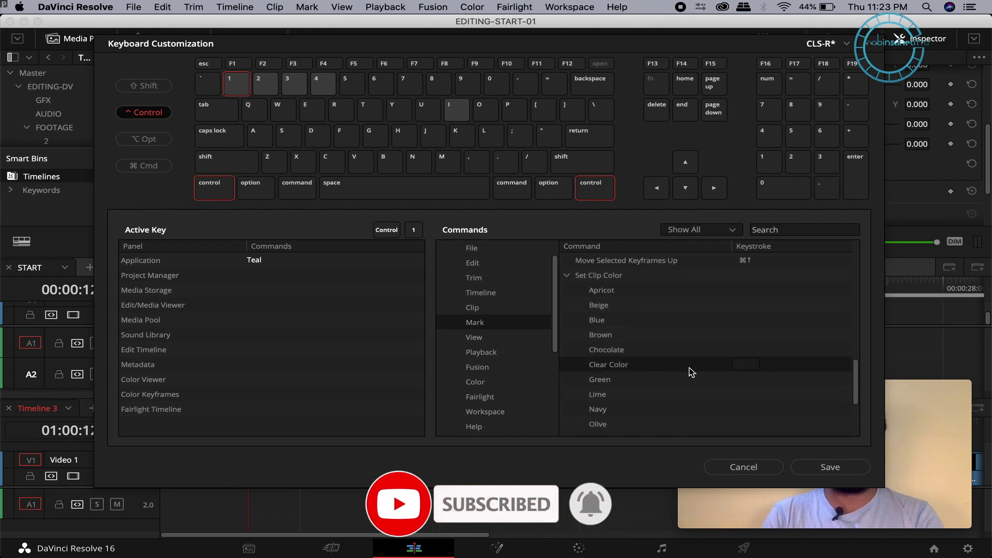
left_click(752, 365)
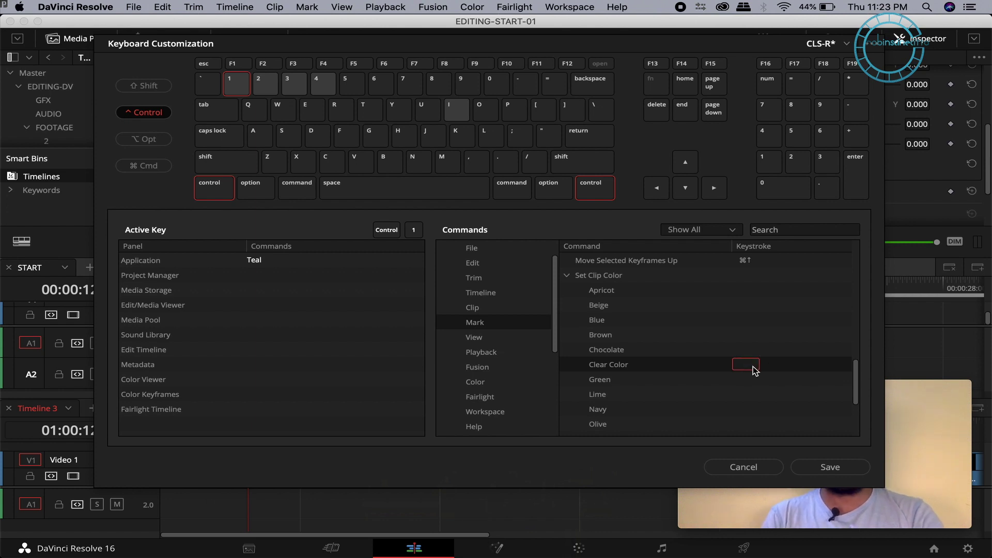
key("ctrl+c")
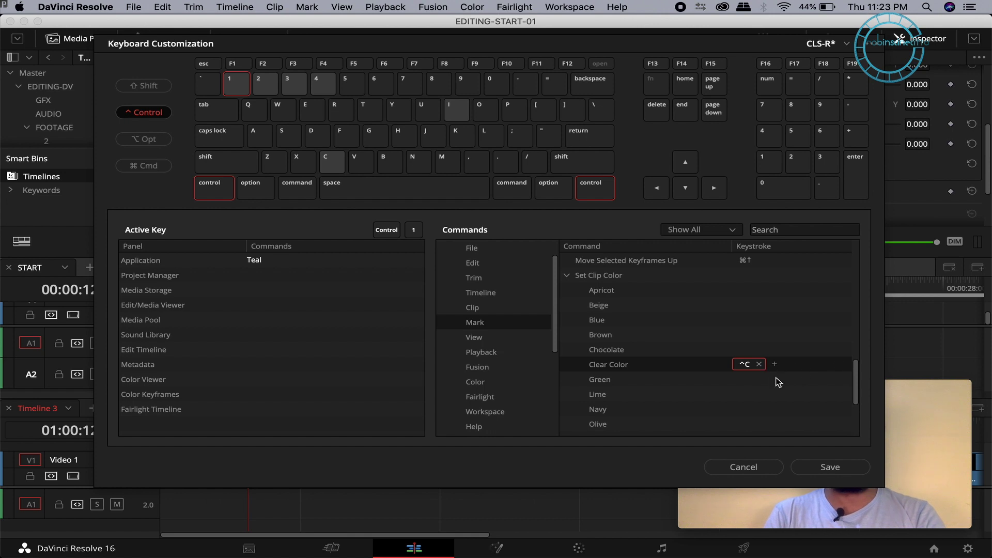
left_click(831, 468)
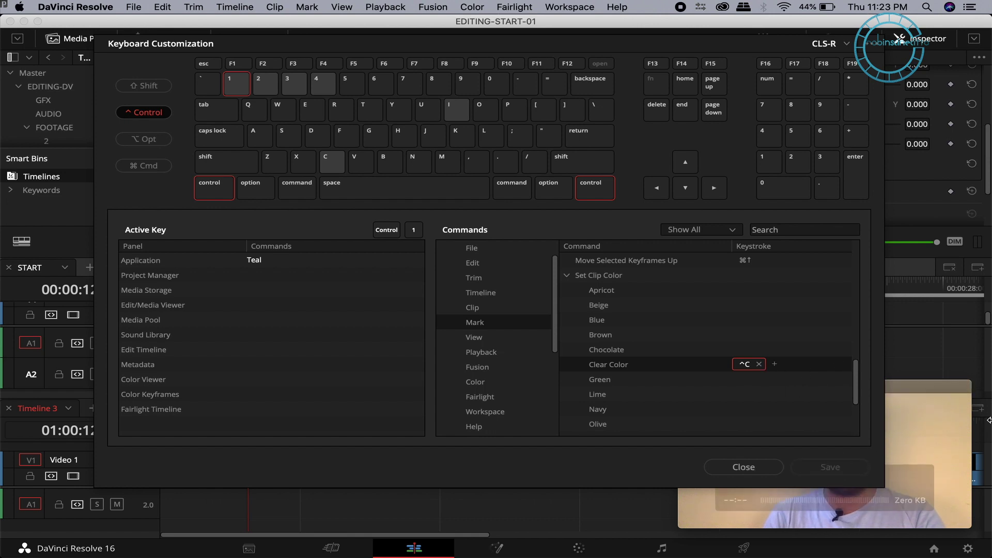
left_click(745, 467)
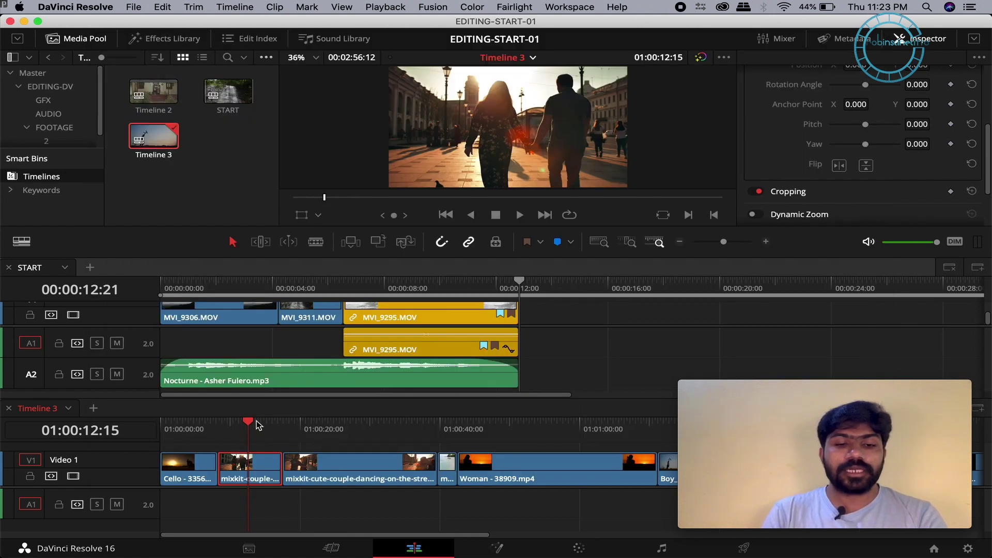
- Color the second clip of Timeline 3 Teal and the Woman - 38909.mp4 clip Orange using the new shortcuts
key("Home")
key("space")
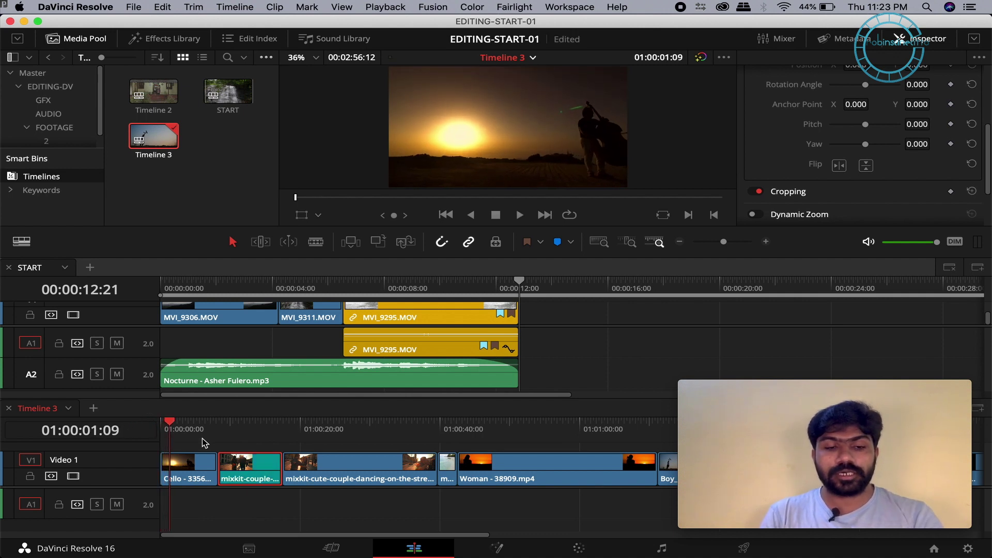
left_click(201, 414)
left_click_drag(200, 414, 521, 423)
left_click(563, 478)
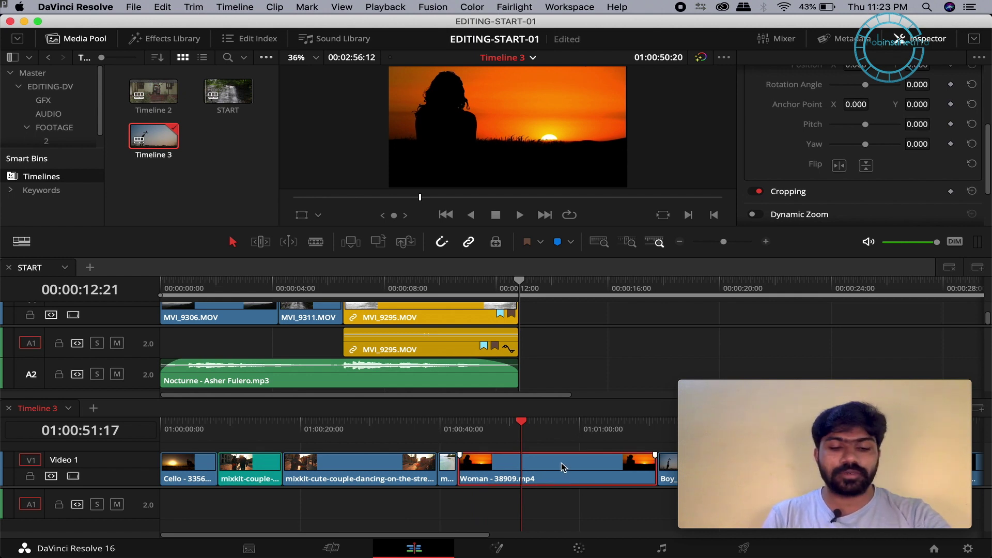
left_click(563, 467)
left_click_drag(523, 423, 613, 426)
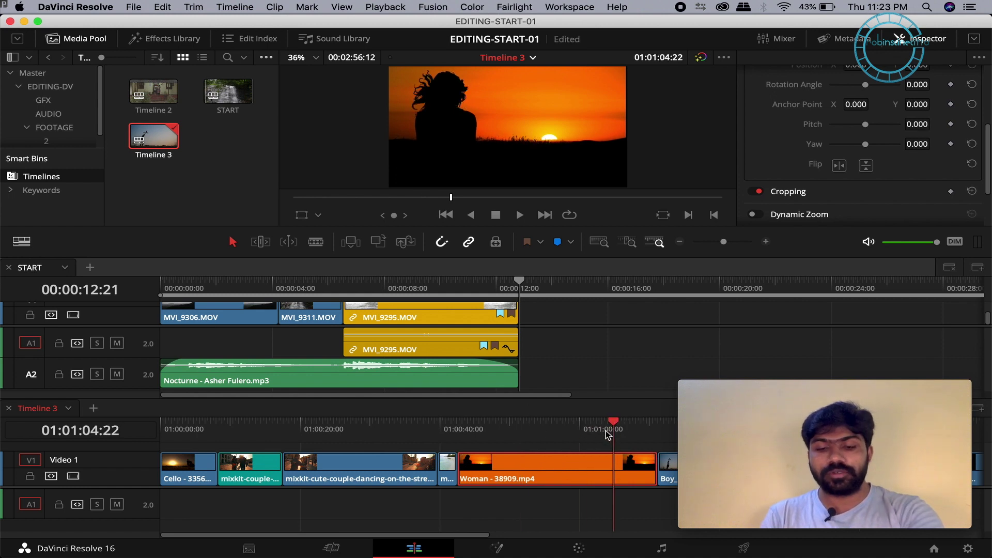
- Color the mixkit-silhouette clip in Timeline 3 Yellow and the Boy_plane5.mov clip Teal
key("super+minus")
left_click_drag(393, 423, 490, 425)
left_click(501, 469)
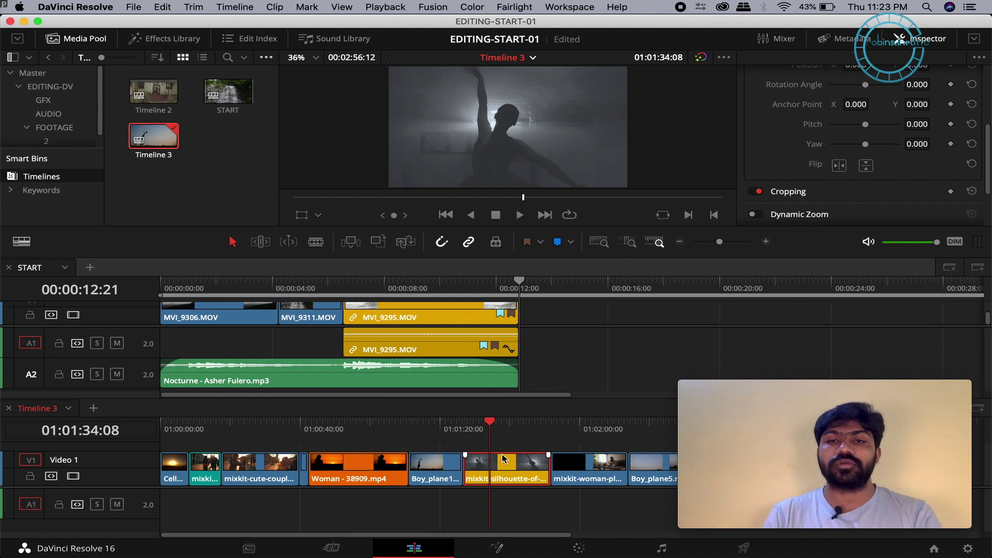
left_click_drag(504, 424, 651, 454)
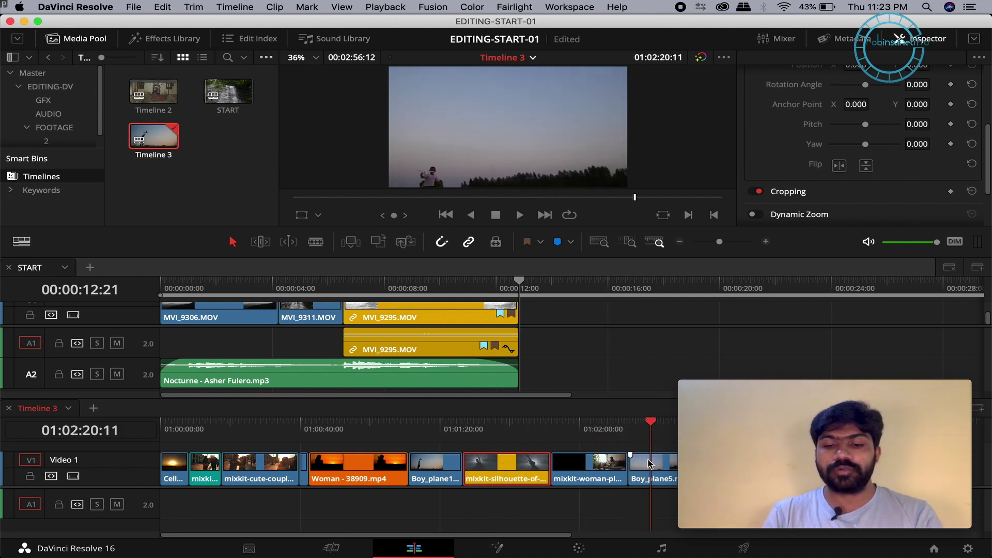
left_click(646, 462)
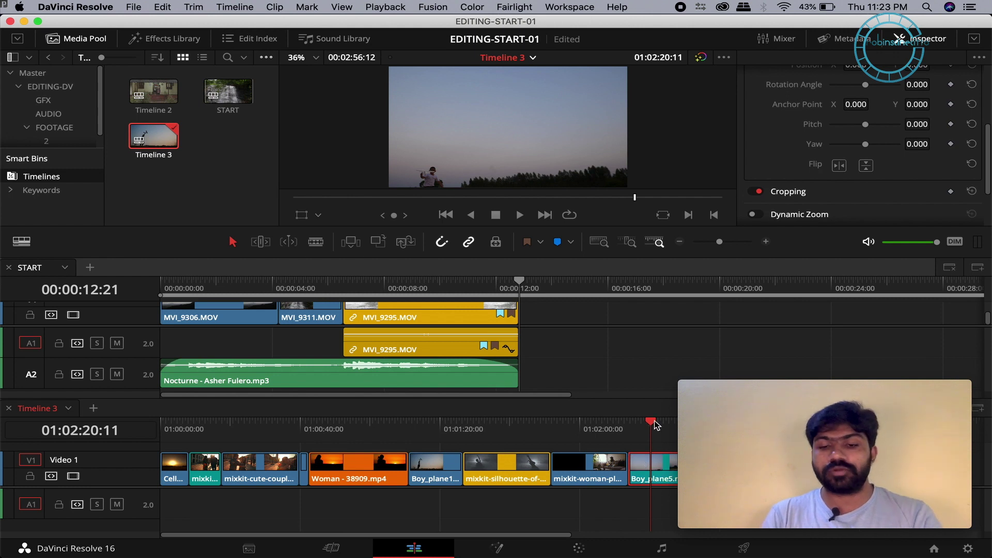
- Select the four colored clips in Timeline 3 and copy them together onto Video 1 of the START timeline, after its existing clips
left_click_drag(651, 421, 505, 439)
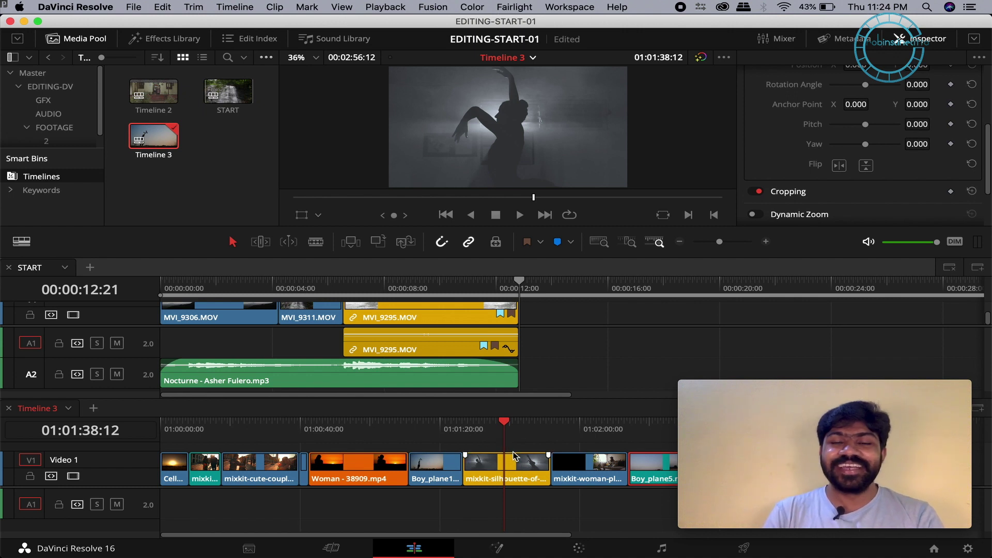
left_click(327, 474)
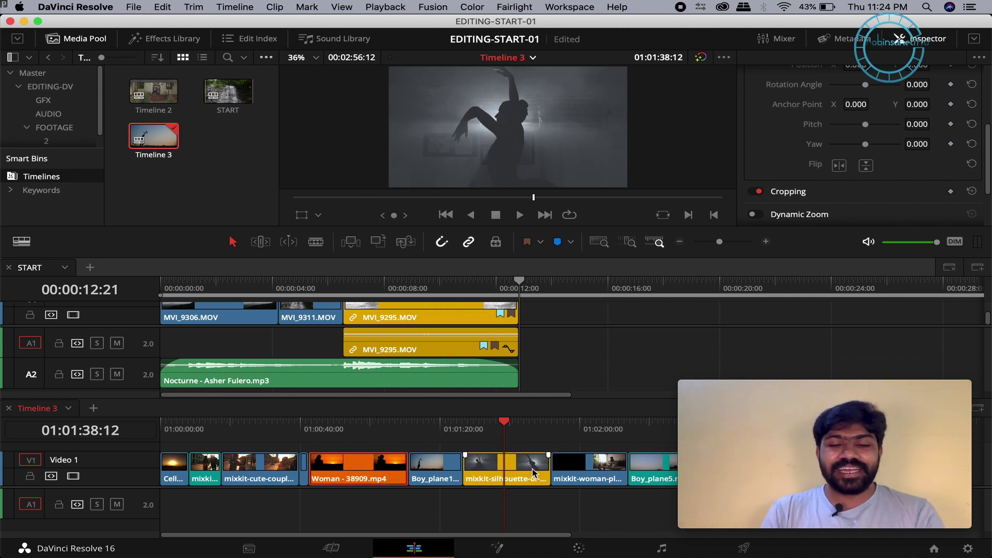
left_click(212, 475, "super")
left_click(488, 475, "super")
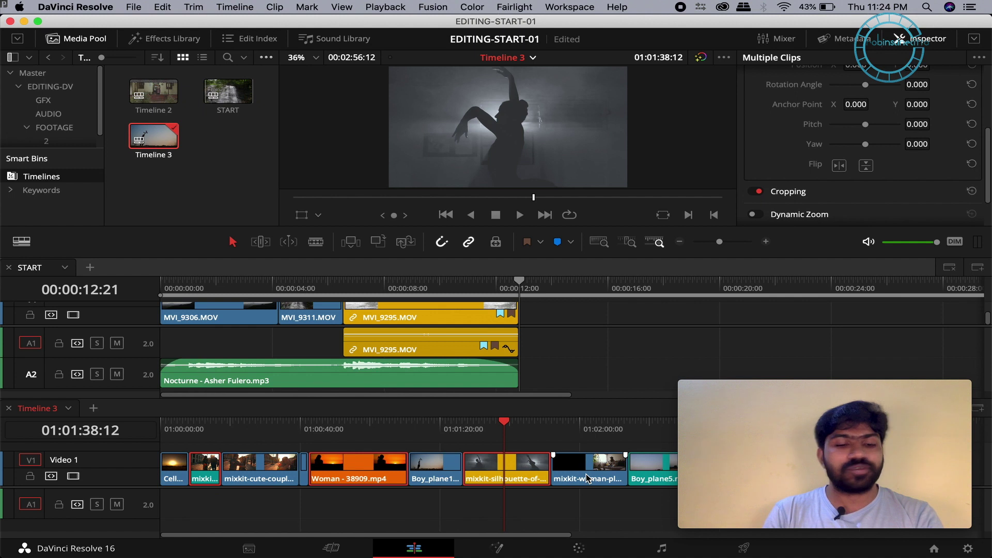
left_click(655, 473, "super")
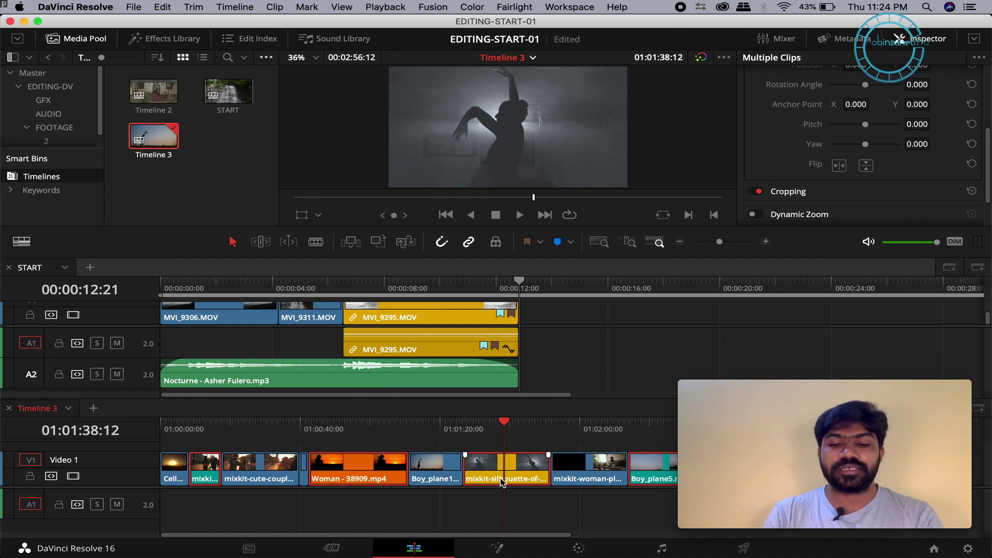
left_click_drag(540, 473, 569, 321)
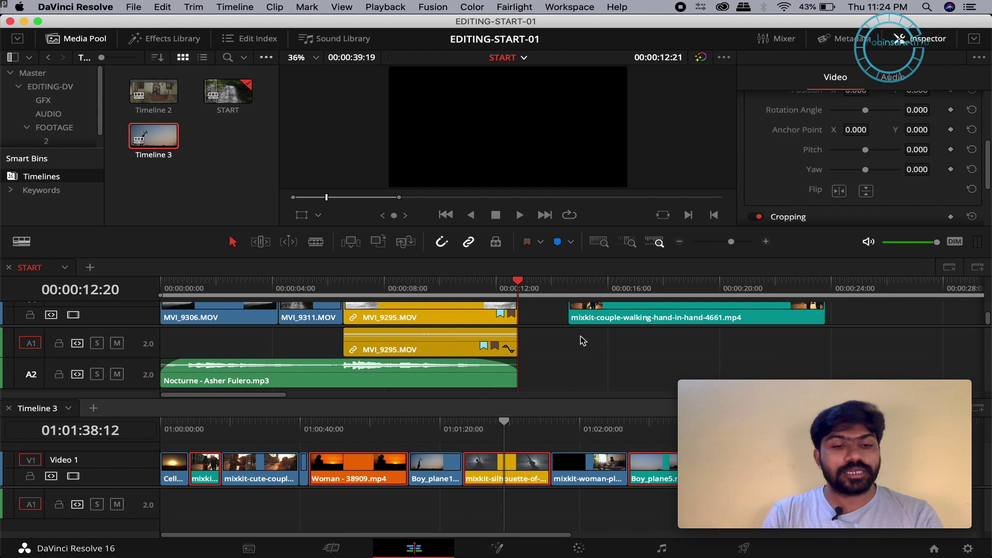
- Extend the end of the START timeline's in/out range past the last copied clip, to about 00:03:03:13
scroll(594, 337, "up", 1)
scroll(602, 320, "down", 1)
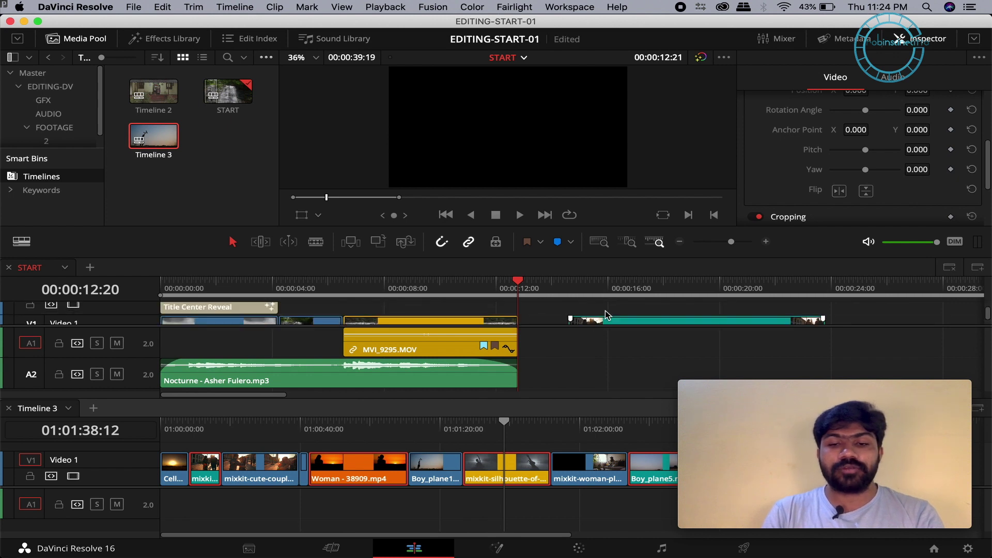
scroll(589, 313, "down", 2)
scroll(575, 316, "down", 1)
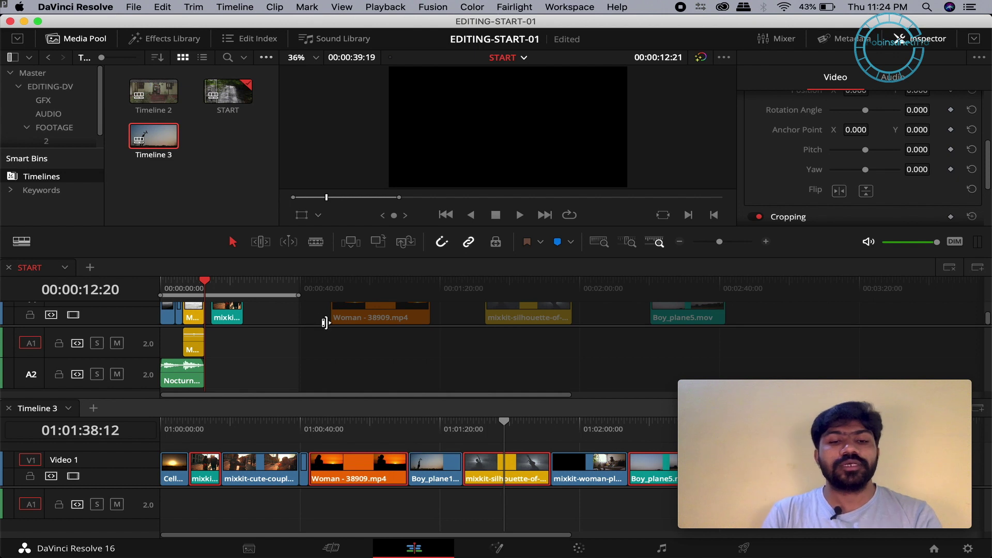
left_click_drag(299, 296, 801, 295)
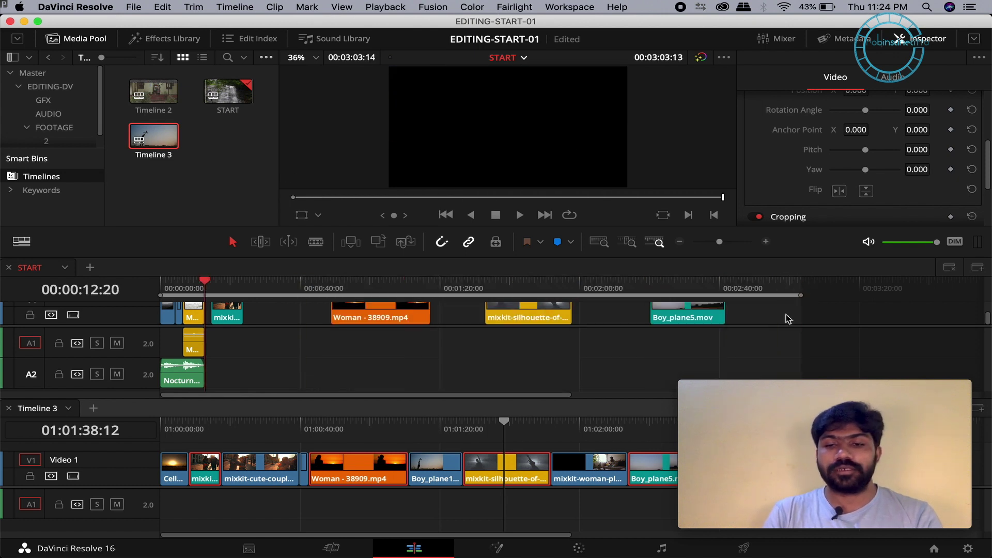
- Delete the three empty gaps between the four colored clips on Video 1 of the START timeline
left_click(292, 314)
key("Delete")
left_click(372, 316)
key("Delete")
left_click(476, 315)
key("Delete")
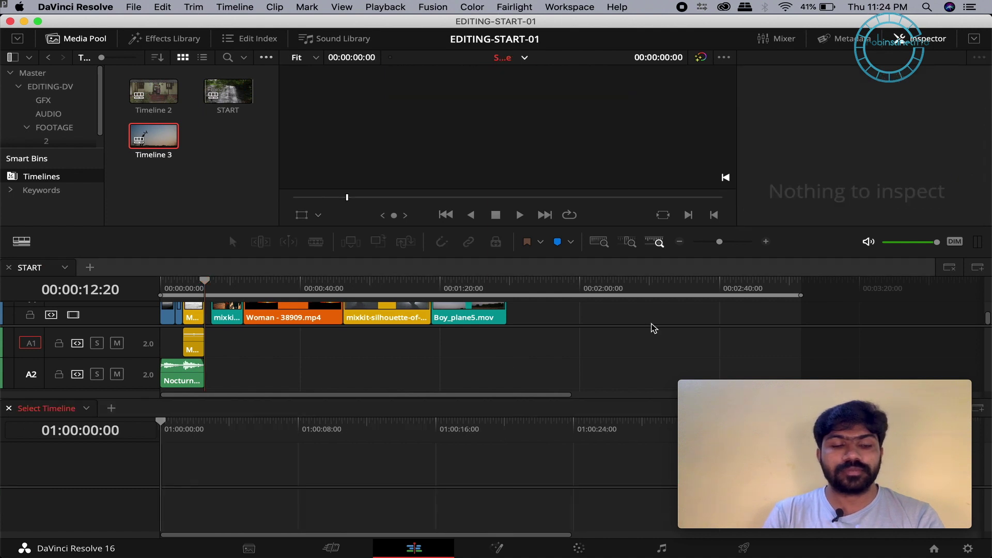
- Close the empty lower timeline of the stacked view, leaving only the START timeline
left_click_drag(888, 386, 211, 382)
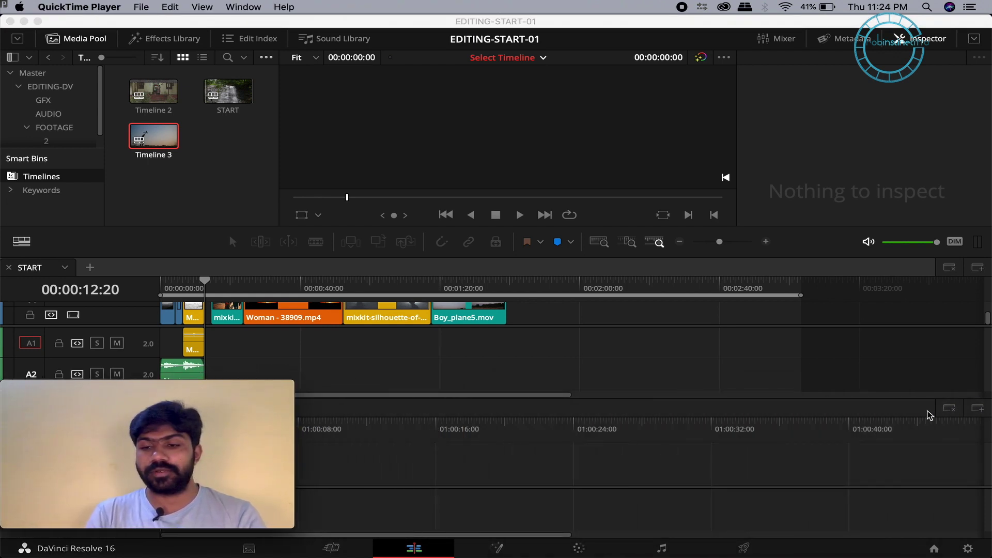
left_click(956, 410)
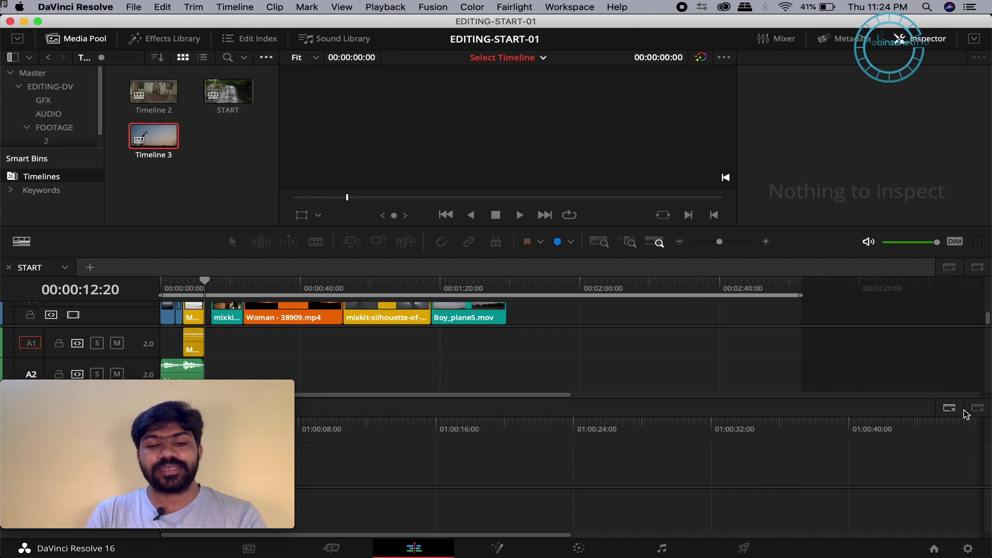
left_click(964, 410)
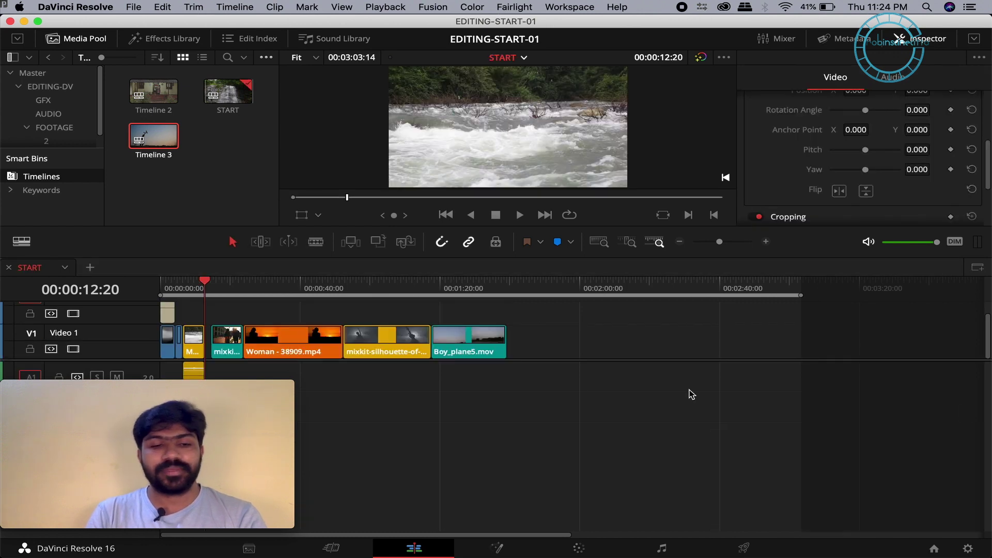
left_click_drag(132, 388, 824, 402)
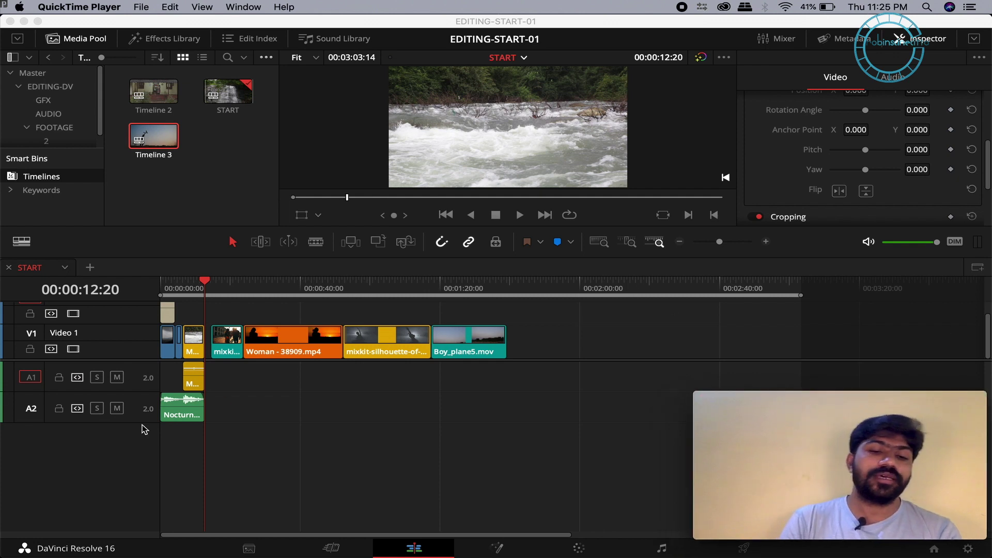
key("super+equal")
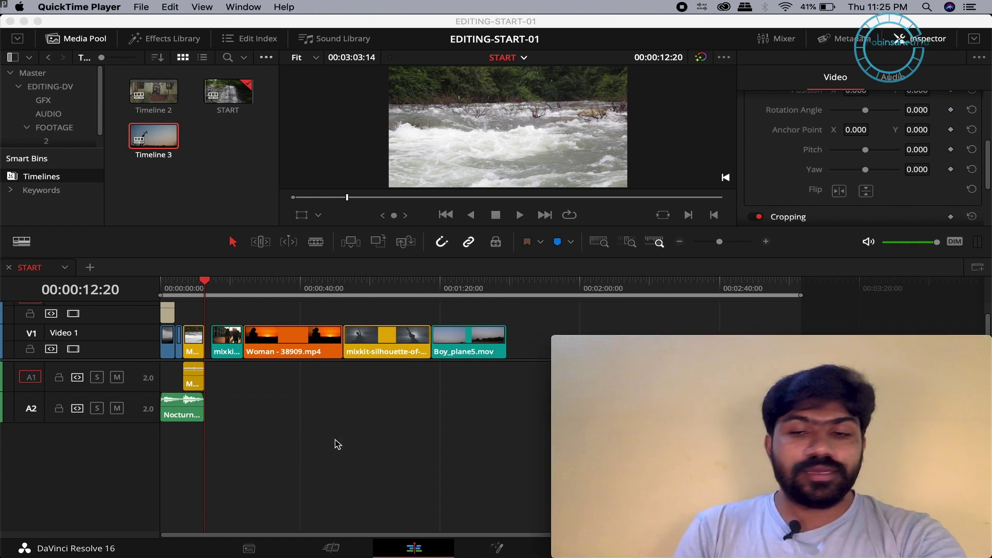
key("super+minus")
left_click_drag(747, 345, 886, 402)
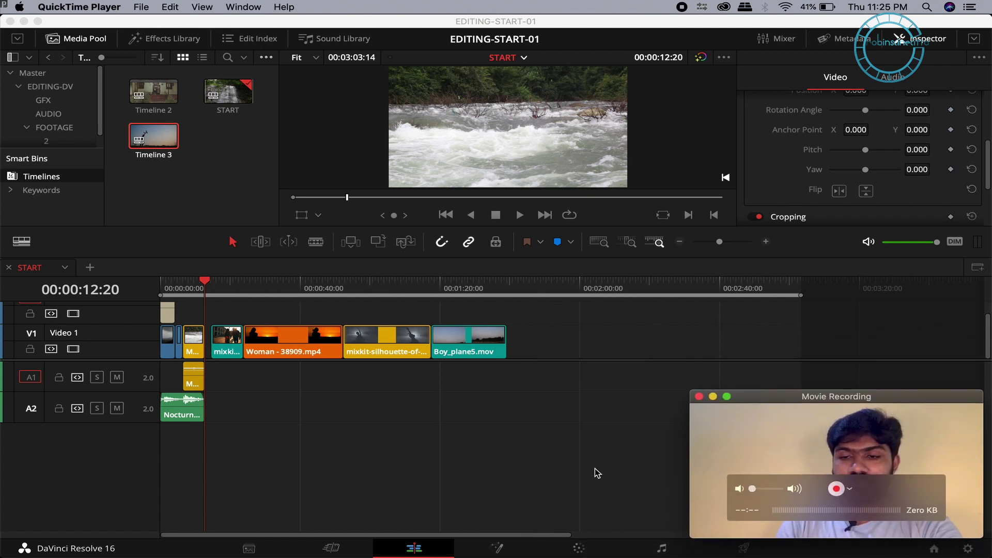
left_click(284, 444)
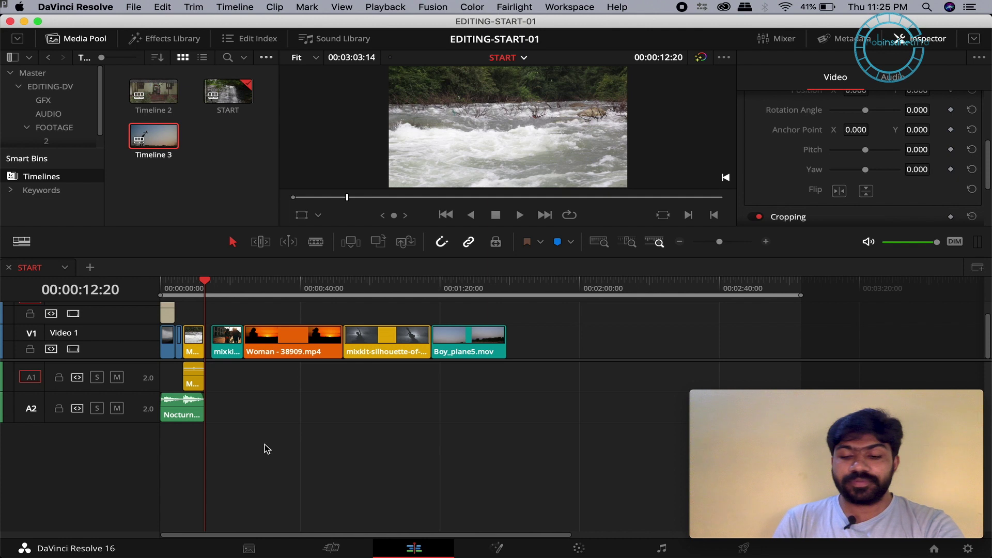
key("super+equal")
key("super+equal")
left_click_drag(351, 282, 632, 294)
key("super+minus")
key("super+minus")
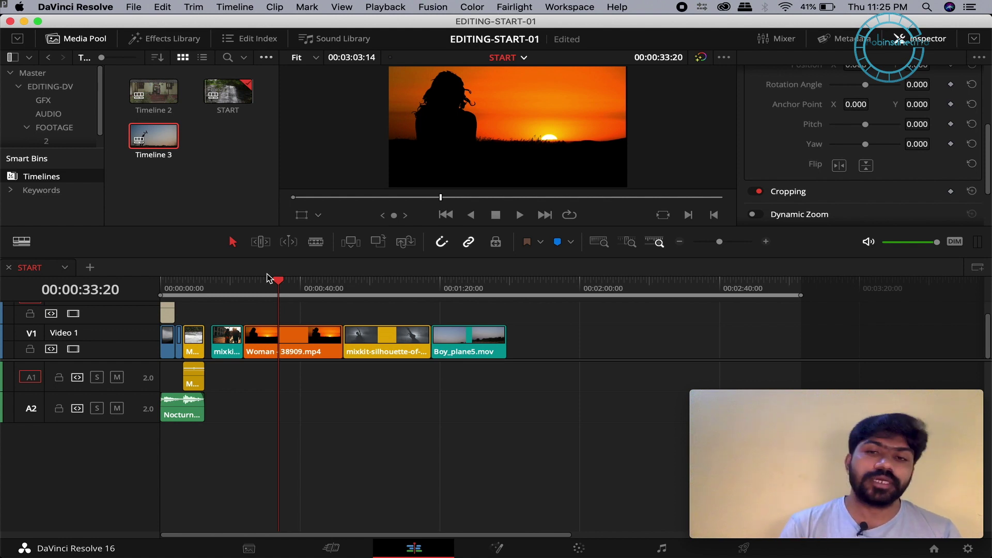
left_click_drag(275, 283, 212, 309)
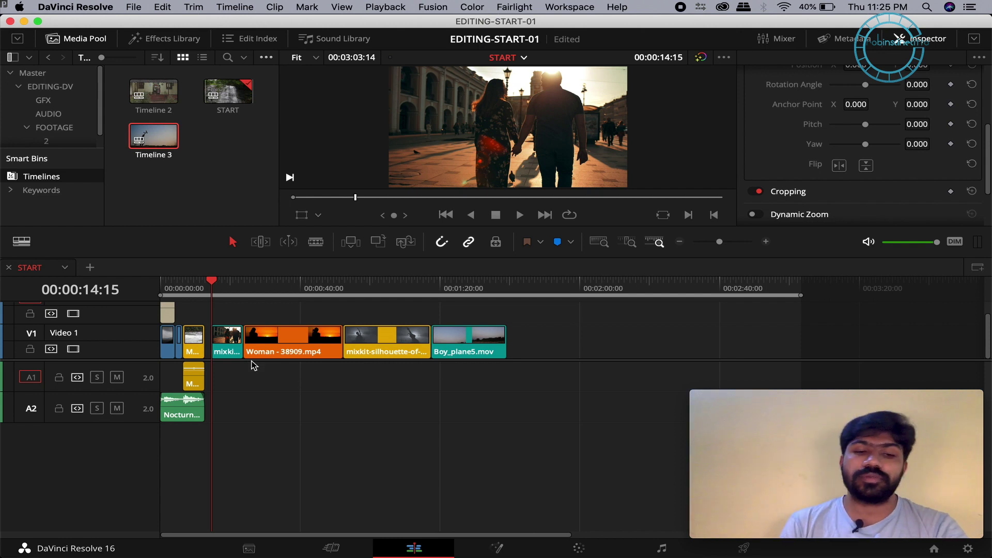
- Split the title, video and music clips across the tracks at 00:00:00:24 on the START timeline, and undo the split
left_click_drag(213, 281, 56, 296)
scroll(331, 342, "up", 5)
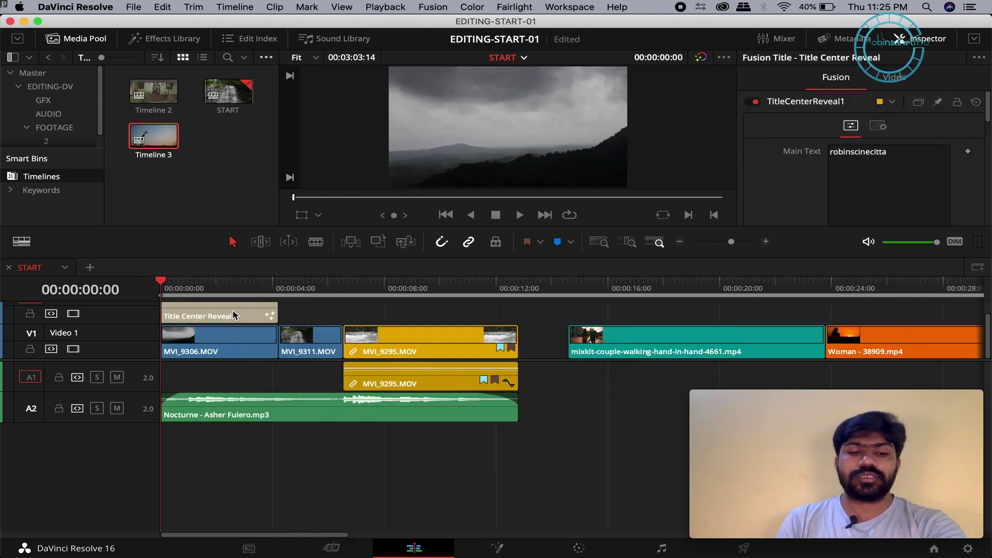
key("space")
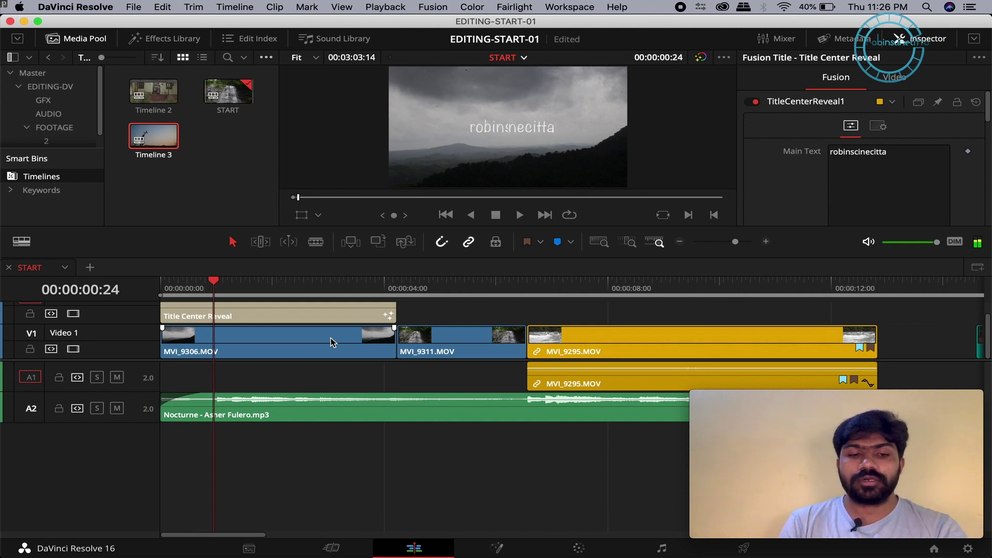
key("super+b")
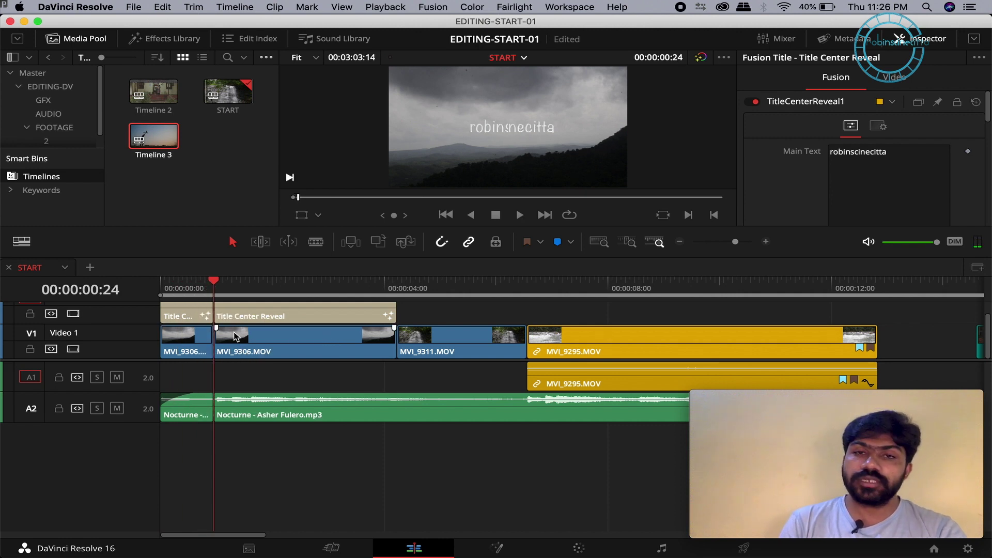
left_click_drag(224, 285, 255, 287)
scroll(346, 321, "up", 1)
scroll(341, 331, "down", 1)
scroll(310, 320, "up", 1)
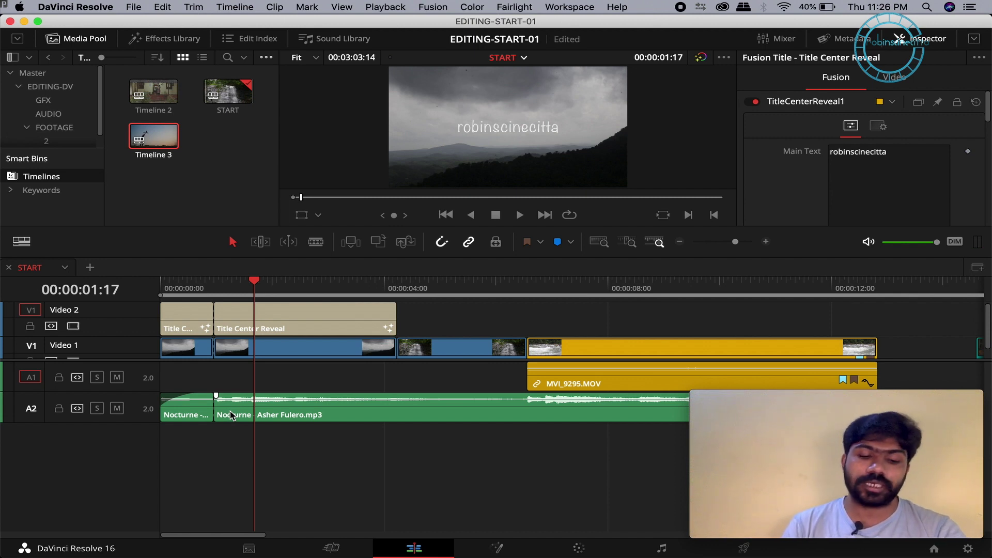
key("super+z")
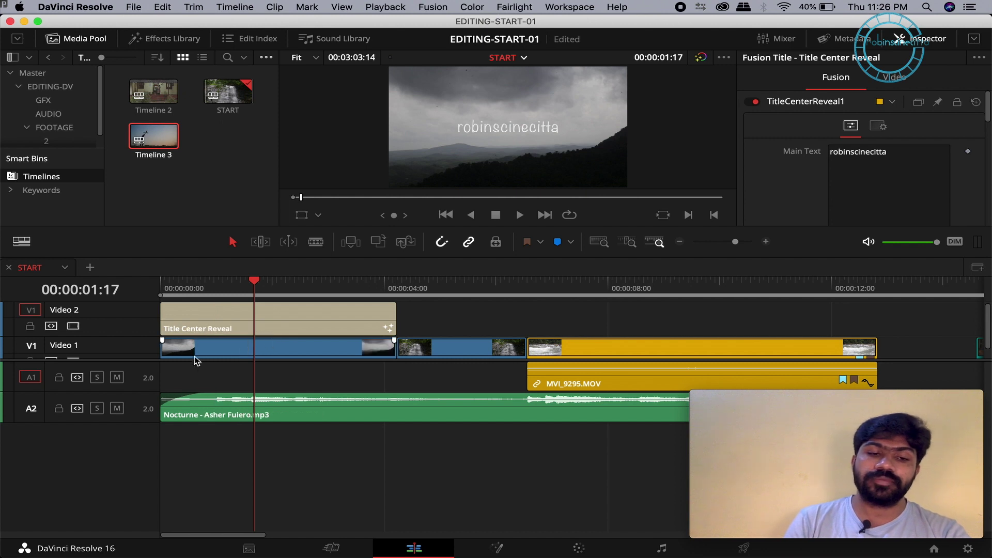
- Turn off auto track selection for the A2 music track and save the project
key("super+s")
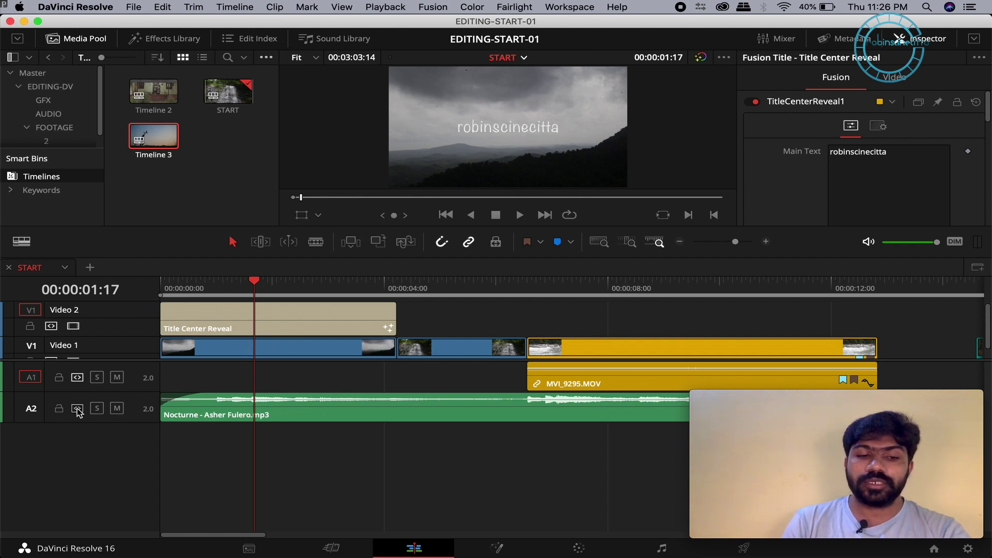
left_click(78, 411)
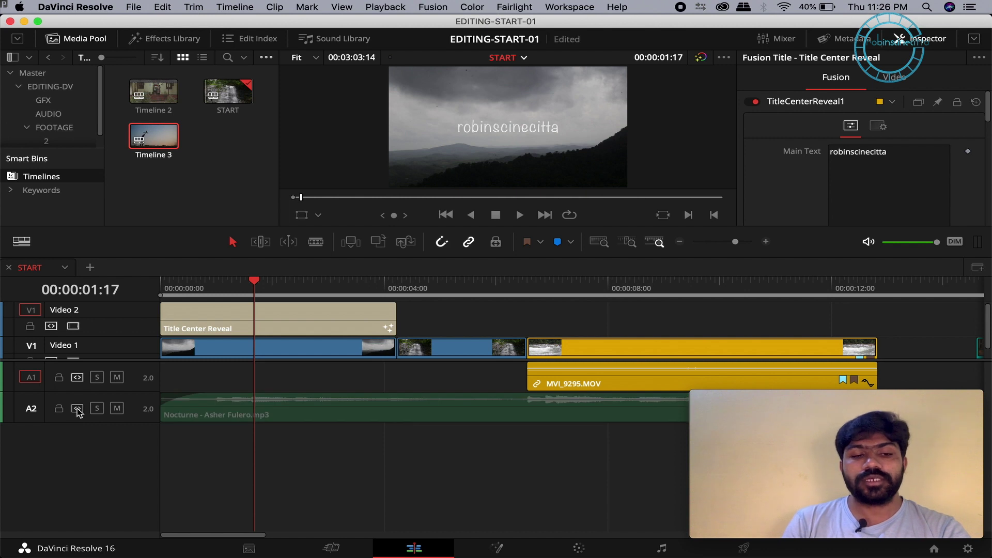
key("super+s")
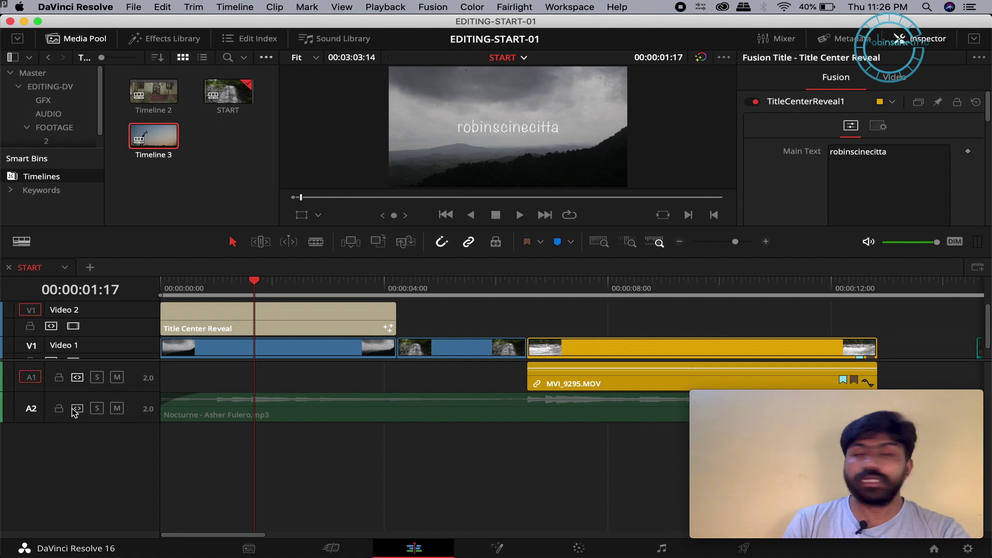
- Split the title and MVI_9306.MOV at about 00:00:02:12, and split MVI_9311.MOV near its middle
key("space")
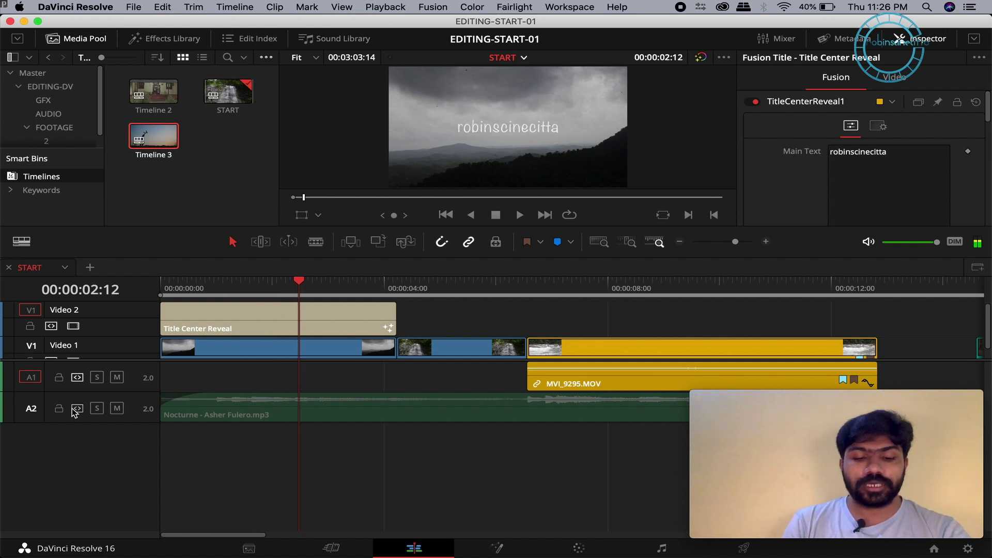
key("super+b")
left_click_drag(305, 282, 620, 299)
key("super+b")
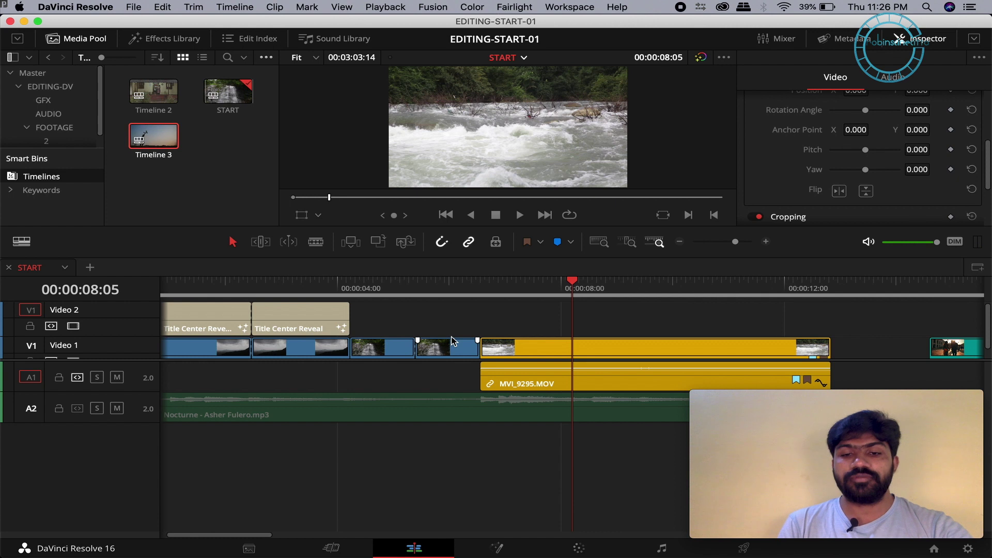
- Split MVI_9295.MOV and its linked audio at 00:00:08:05, and select the first part
key("super+b")
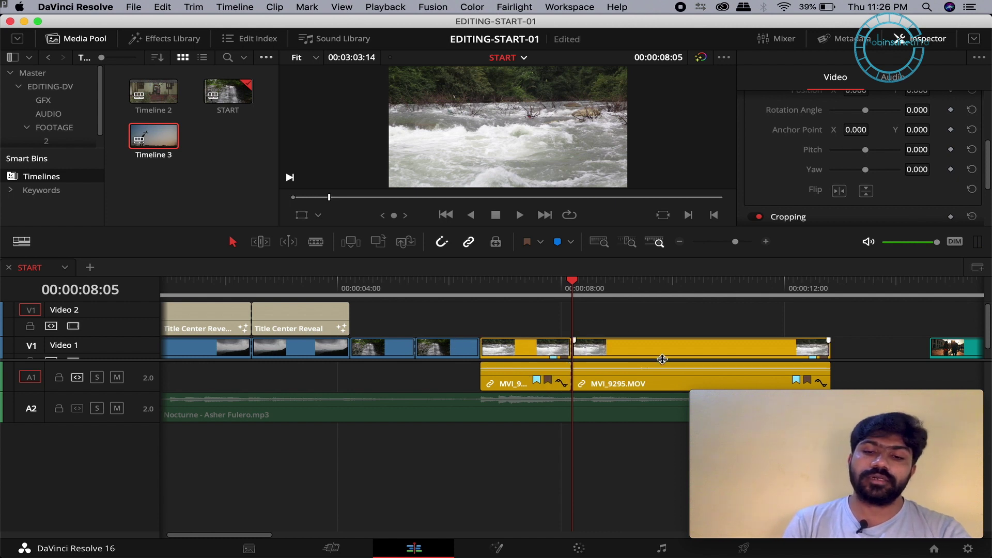
scroll(534, 317, "down", 1)
left_click(561, 376)
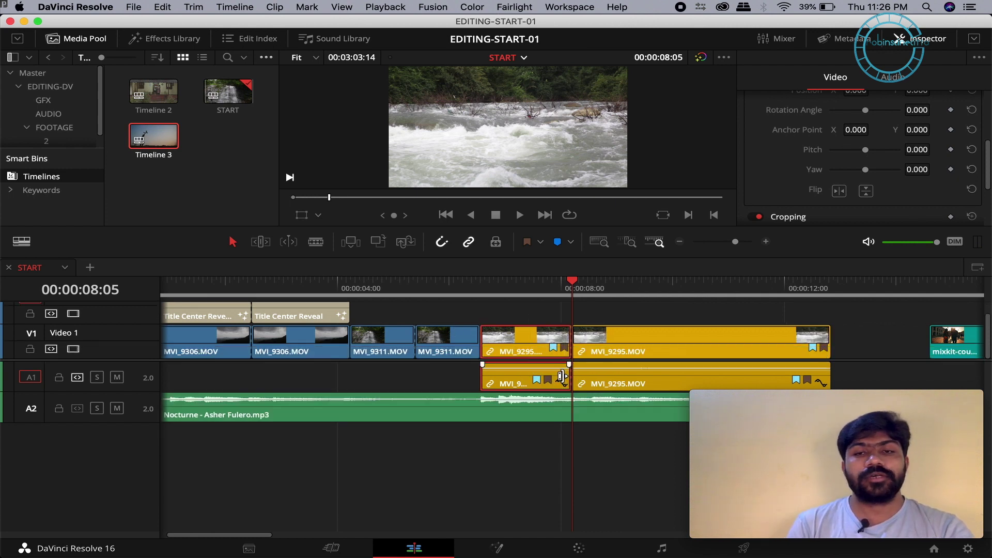